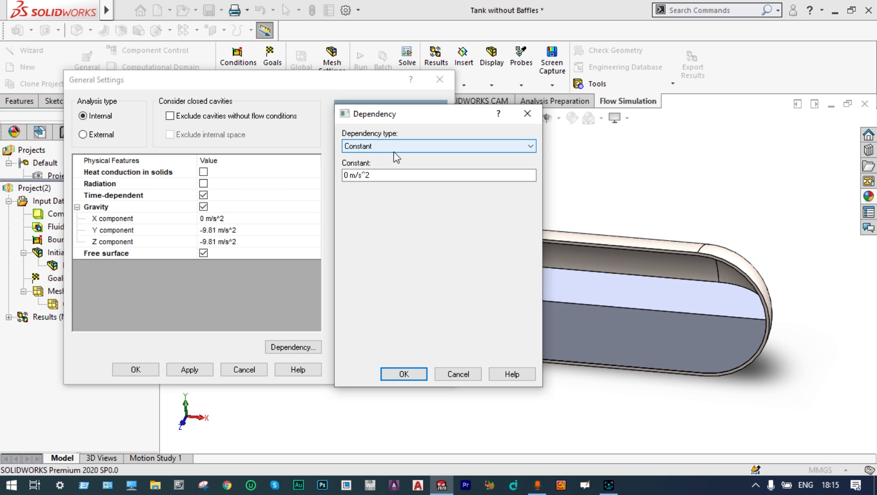
# - Make the X component of gravity a tabular function of time, starting with 0 m/s^2 at 0 s
pyautogui.click(393, 151)
pyautogui.click(458, 167)
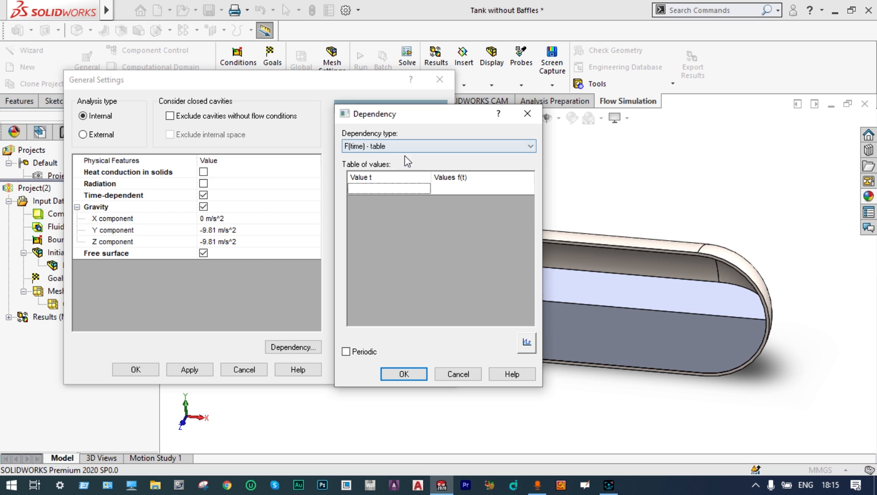
pyautogui.click(388, 189)
pyautogui.write('0')
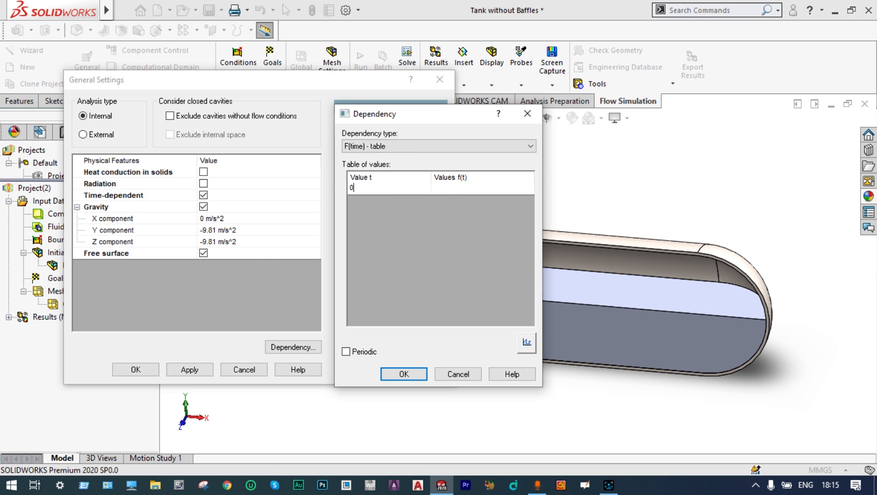
pyautogui.click(442, 188)
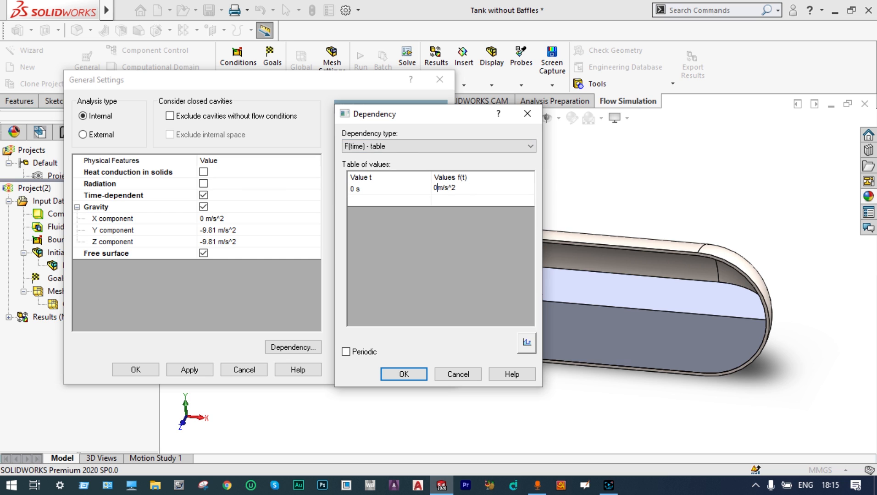
# - Add gravity table rows for 2 s and 3 s, each with a value of 5 m/s^2
pyautogui.click(358, 204)
pyautogui.write('2')
pyautogui.click(437, 198)
pyautogui.write('1')
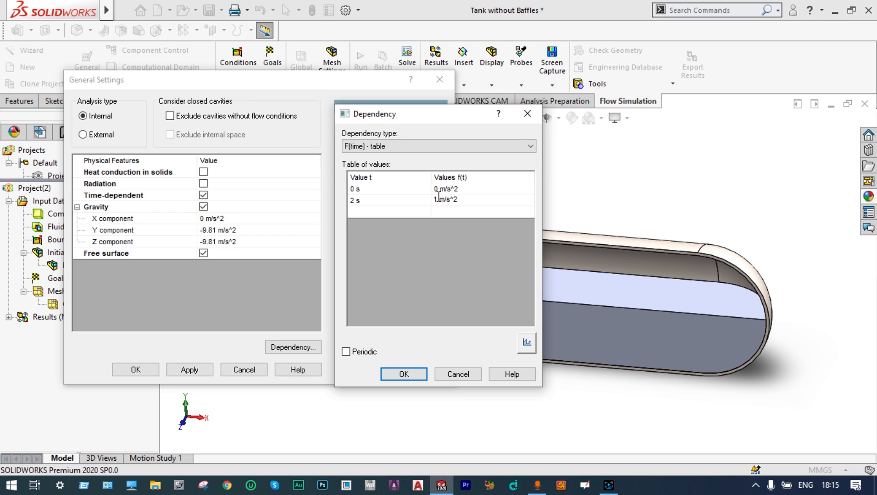
pyautogui.press('BackSpace')
pyautogui.write('5')
pyautogui.click(359, 213)
pyautogui.write('3')
pyautogui.click(439, 205)
pyautogui.click(441, 211)
pyautogui.write('5')
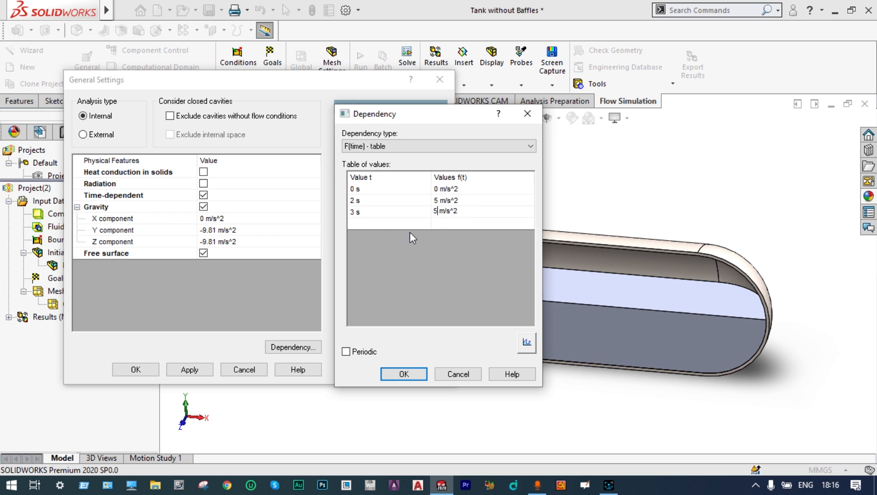
# - Add gravity table rows for 4 s and 10 s, each with a value of 0 m/s^2
pyautogui.click(353, 221)
pyautogui.write('4')
pyautogui.click(436, 219)
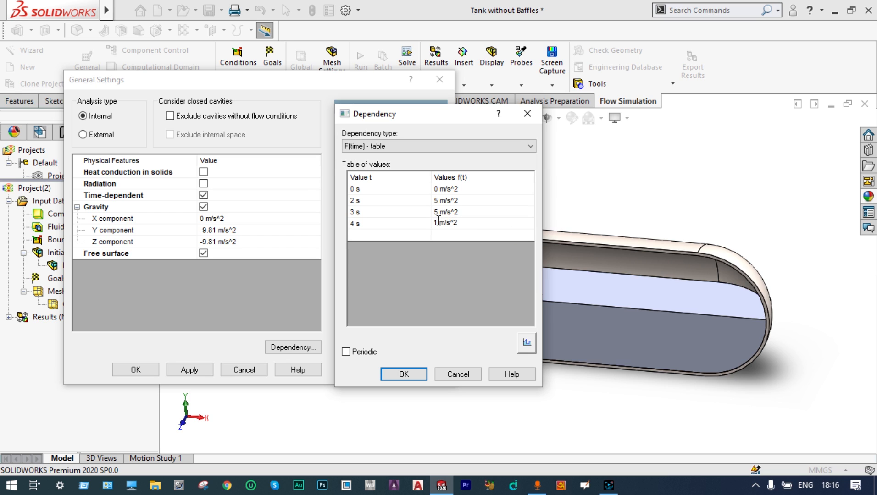
pyautogui.press('BackSpace')
pyautogui.write('0')
pyautogui.click(354, 235)
pyautogui.write('10')
pyautogui.click(438, 234)
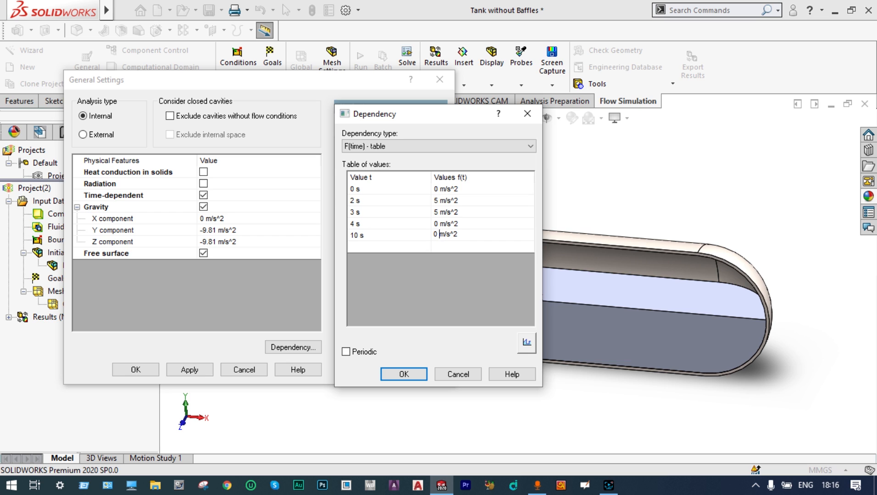
# - Preview the graph of the X gravity dependency, accept the table and apply the general settings
pyautogui.click(527, 342)
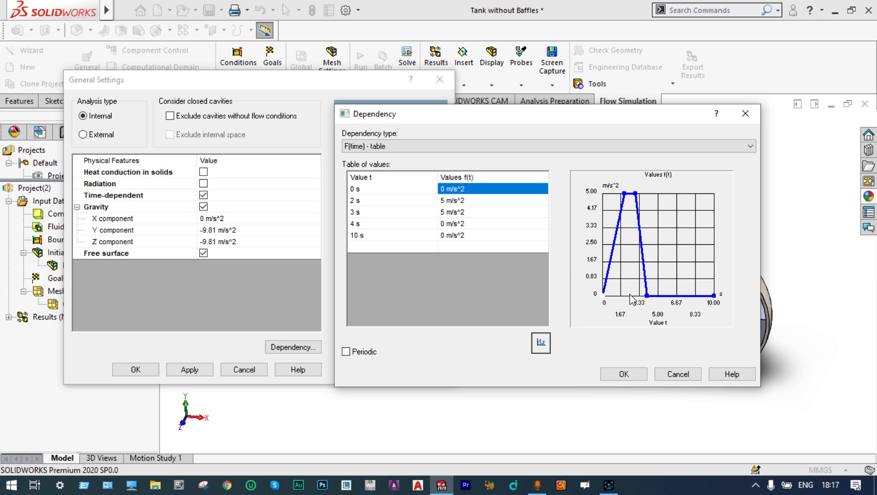
pyautogui.click(629, 375)
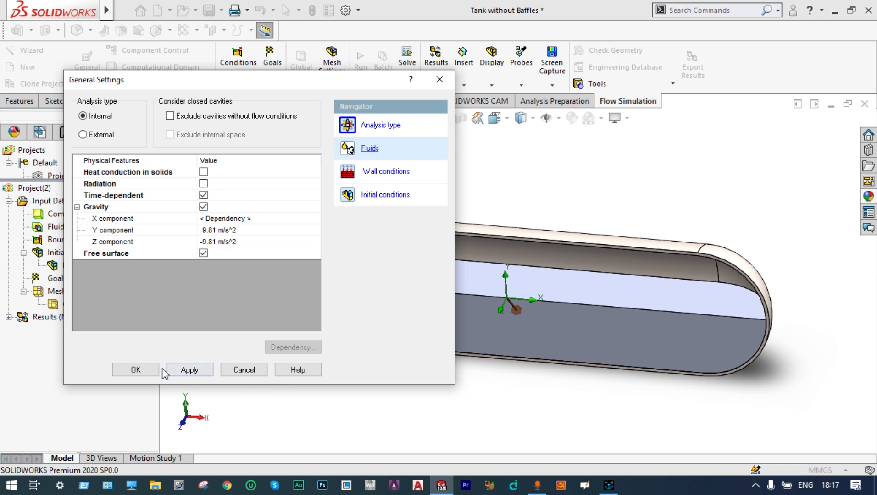
pyautogui.click(188, 369)
pyautogui.click(136, 369)
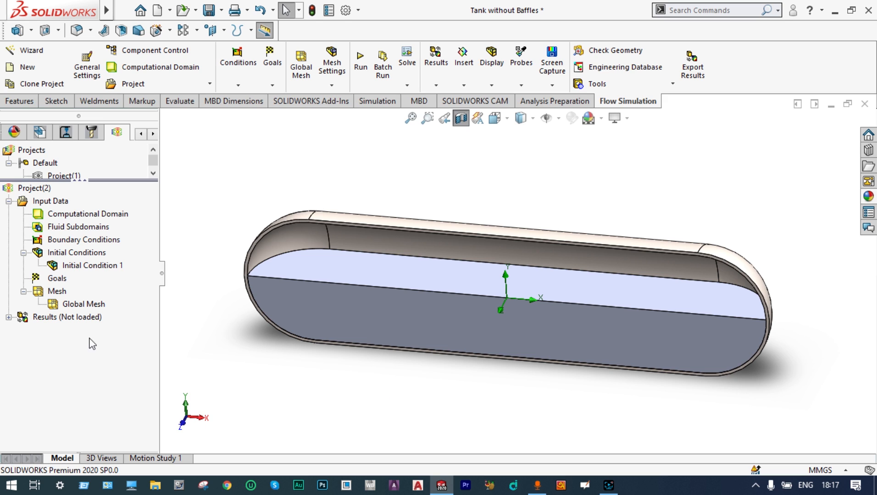
# - Insert global goals for average Dynamic Pressure, average Velocity (X), average Turbulent Energy and Torque (Y)
pyautogui.rightClick(57, 280)
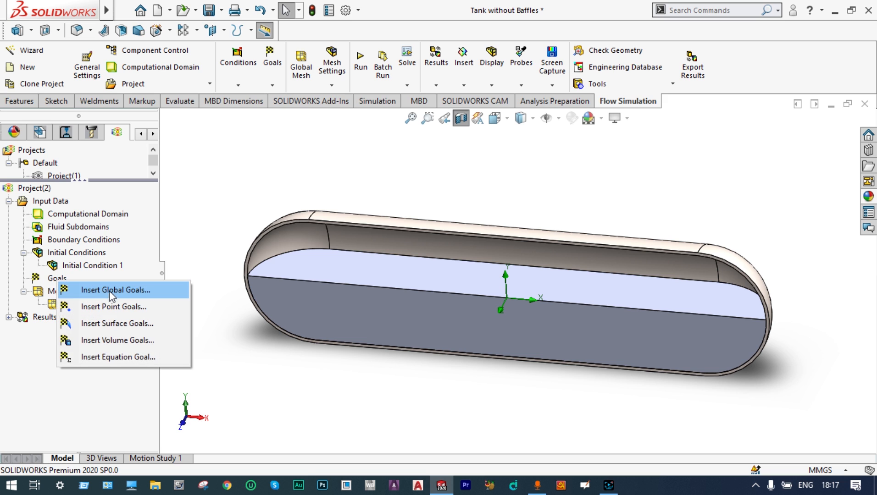
pyautogui.click(114, 289)
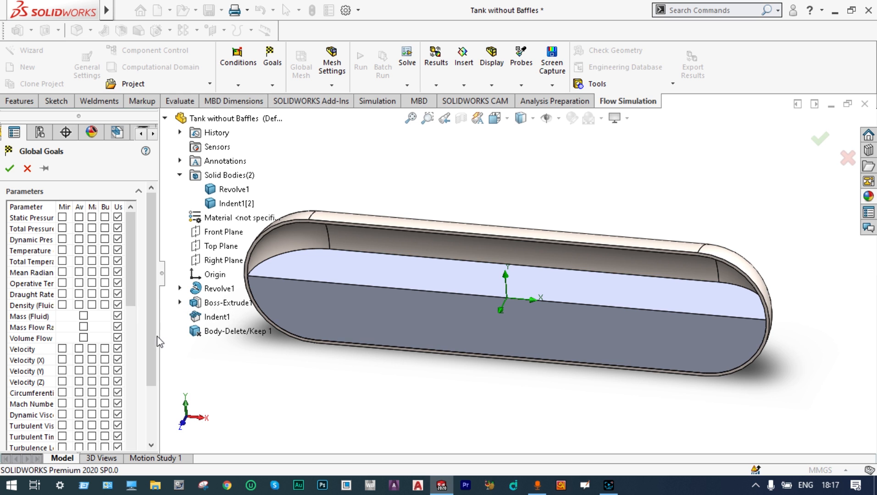
pyautogui.moveTo(160, 333); pyautogui.dragTo(215, 329)
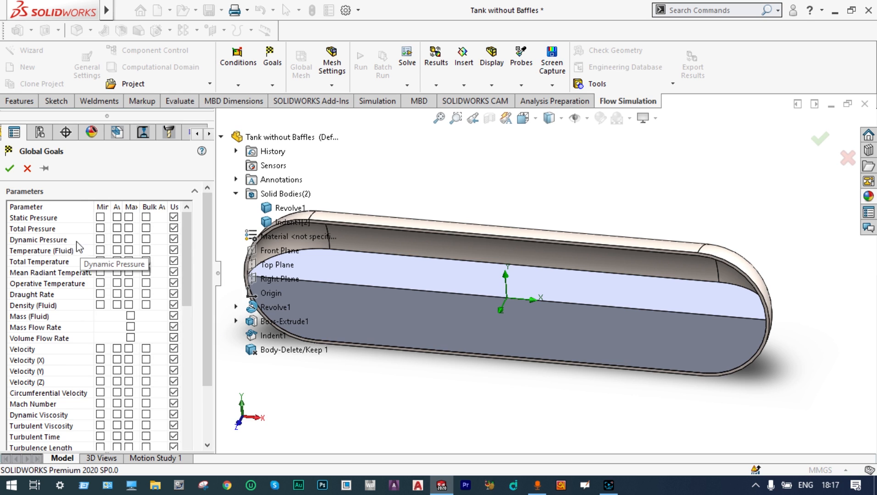
pyautogui.click(117, 239)
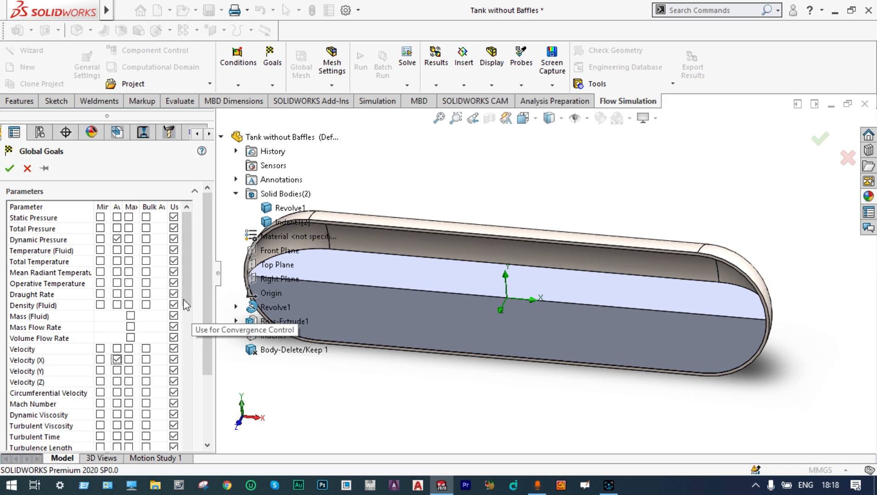
pyautogui.moveTo(187, 289); pyautogui.dragTo(195, 370)
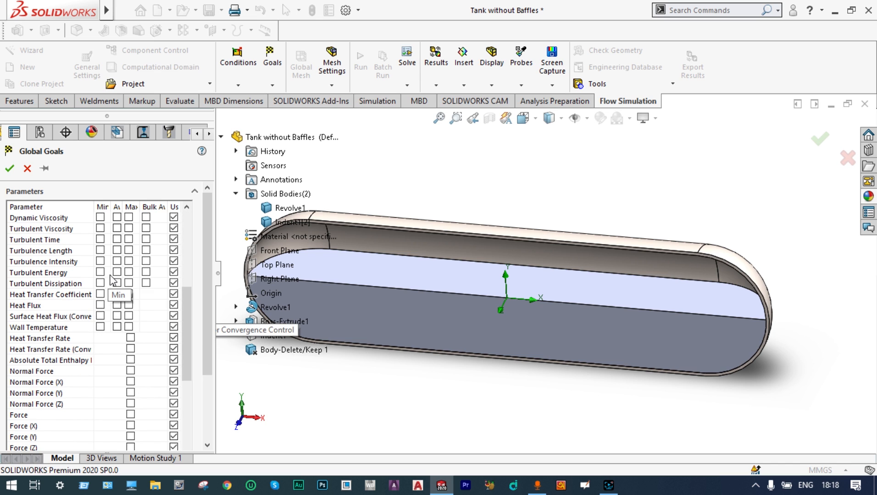
pyautogui.click(117, 272)
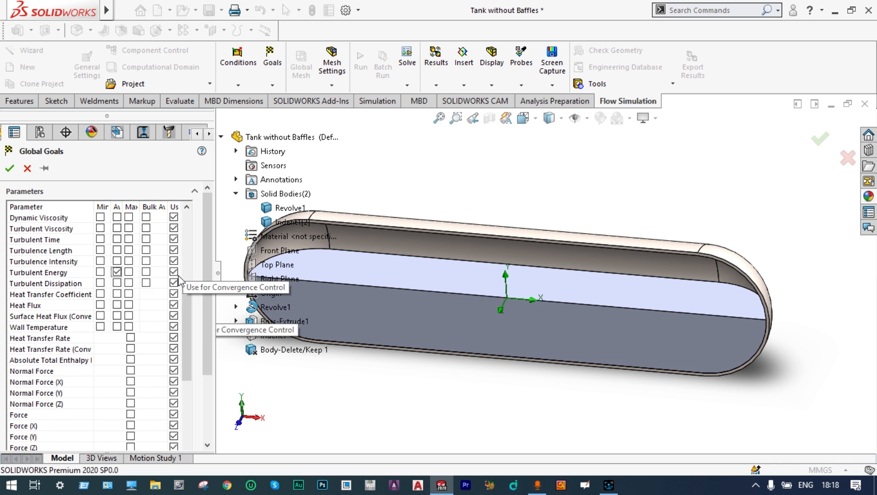
pyautogui.moveTo(187, 300); pyautogui.dragTo(196, 379)
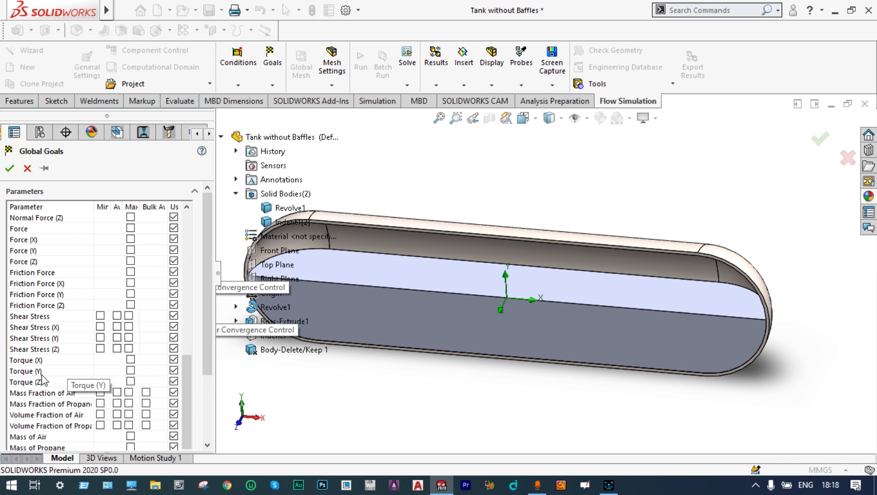
pyautogui.click(130, 370)
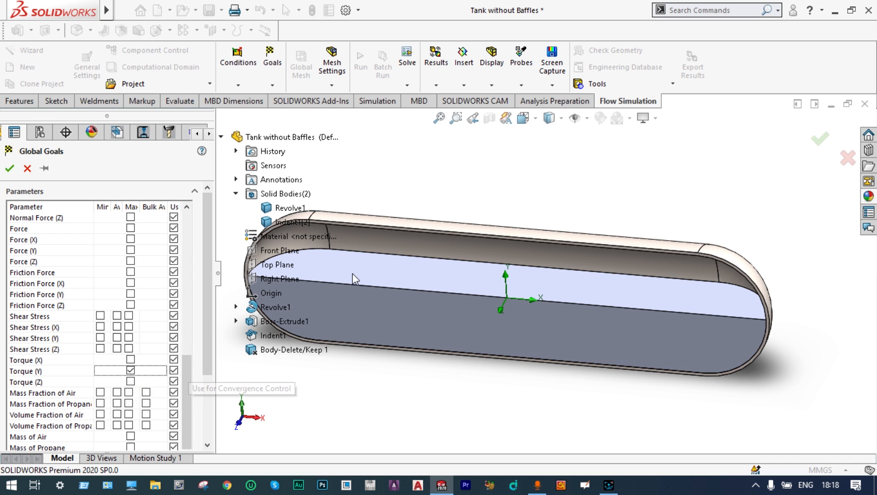
pyautogui.click(7, 168)
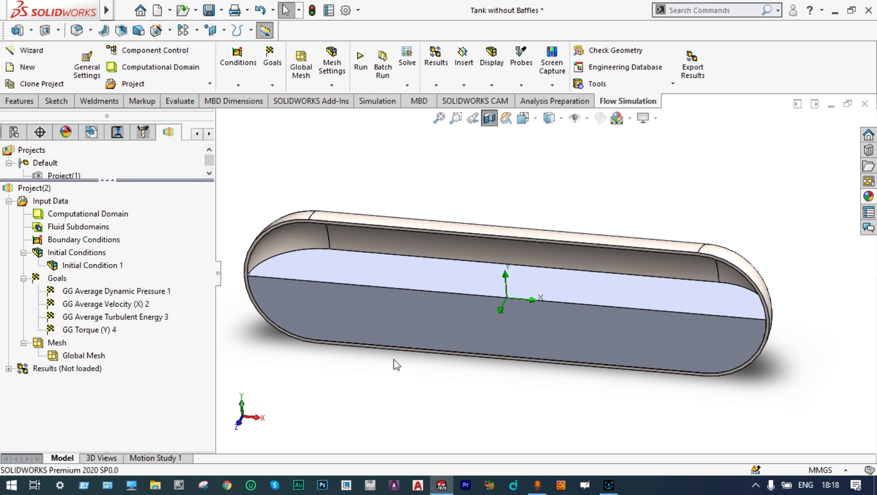
# - Switch the global mesh to manual and turn on the refinement level display at level 2
pyautogui.rightClick(55, 345)
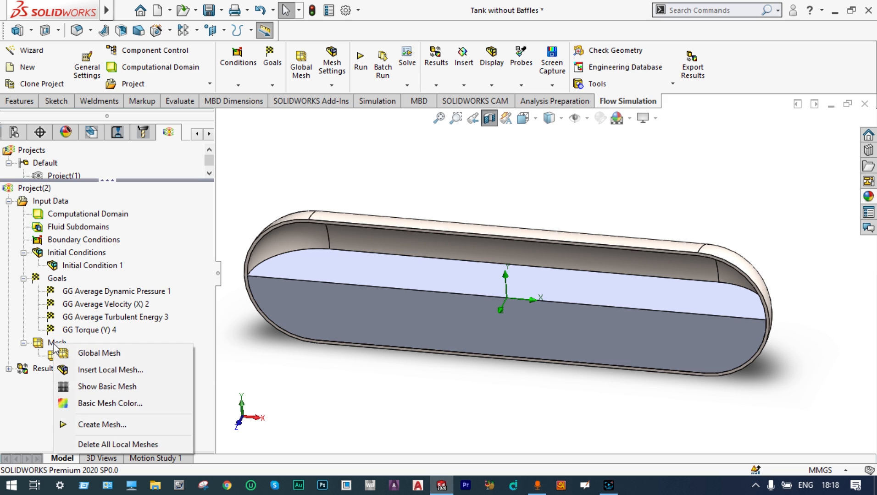
pyautogui.click(82, 355)
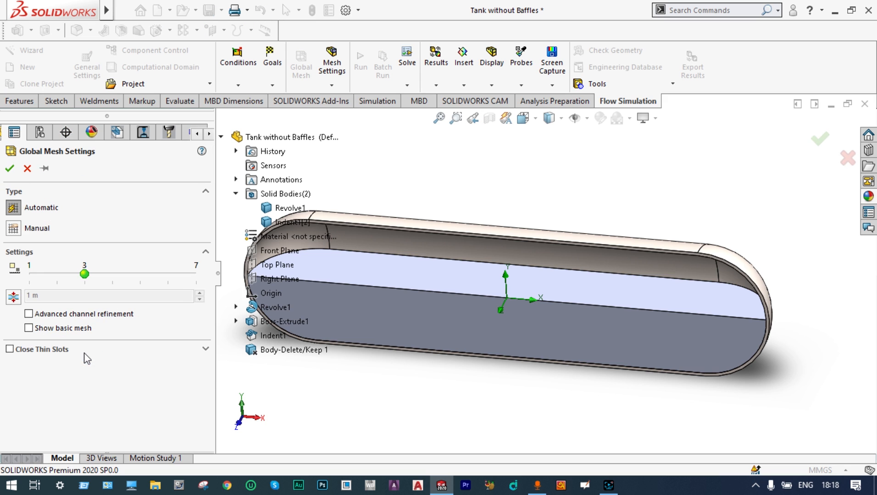
pyautogui.click(15, 230)
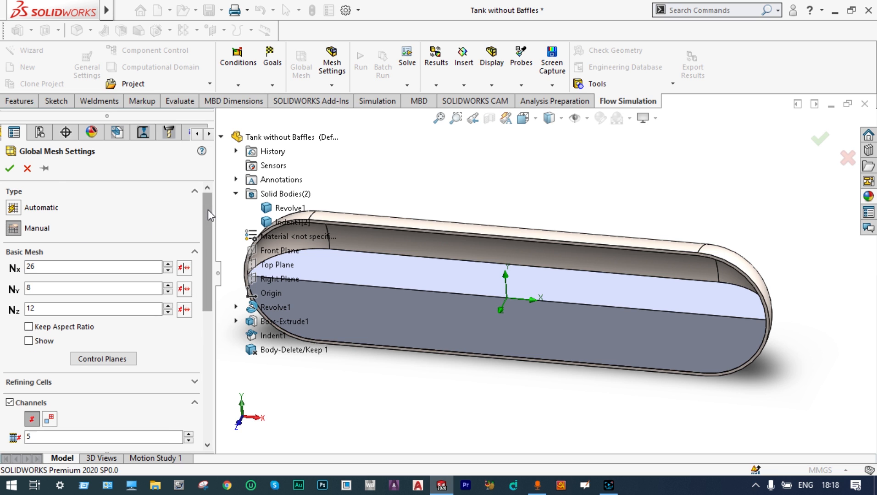
pyautogui.moveTo(208, 209); pyautogui.dragTo(218, 347)
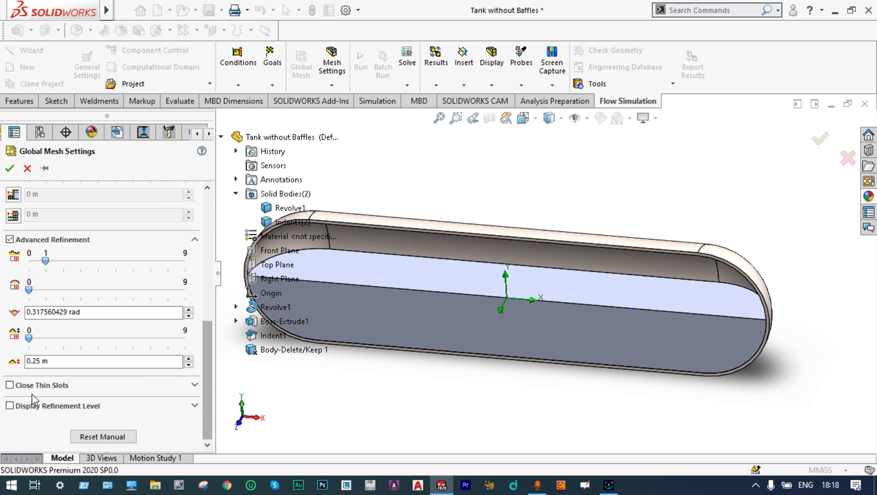
pyautogui.click(10, 405)
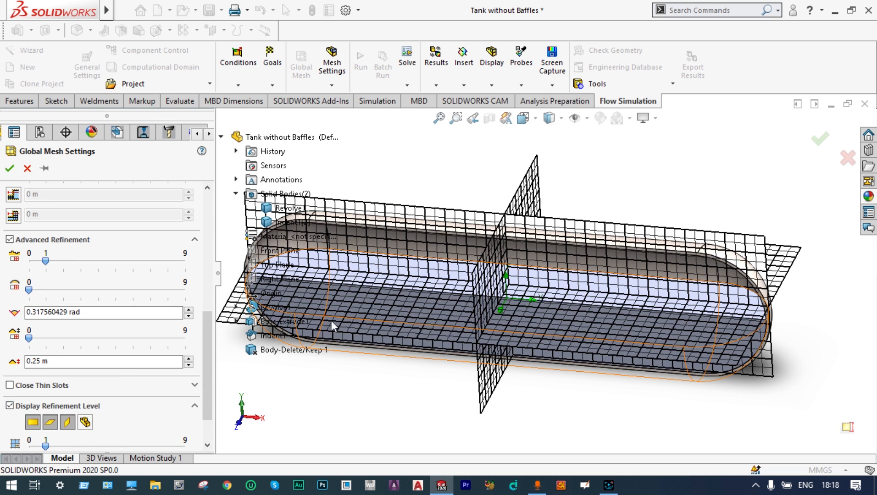
pyautogui.scroll(-2, 206, 350)
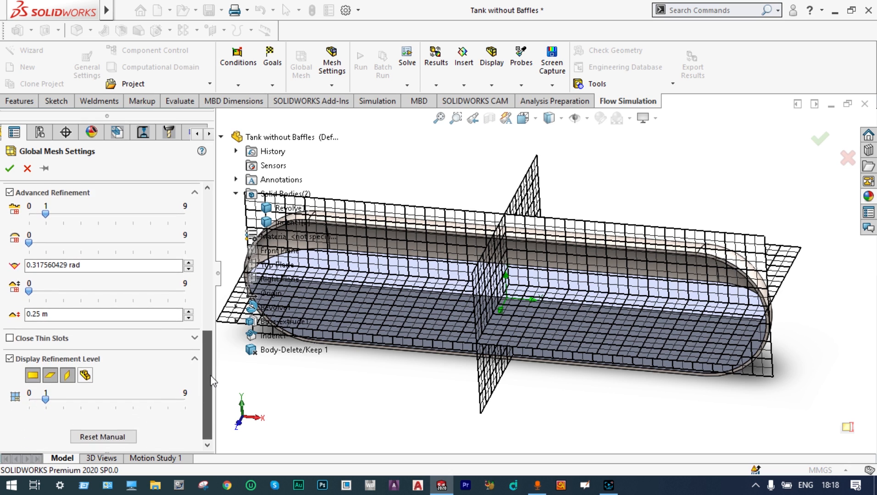
pyautogui.click(62, 399)
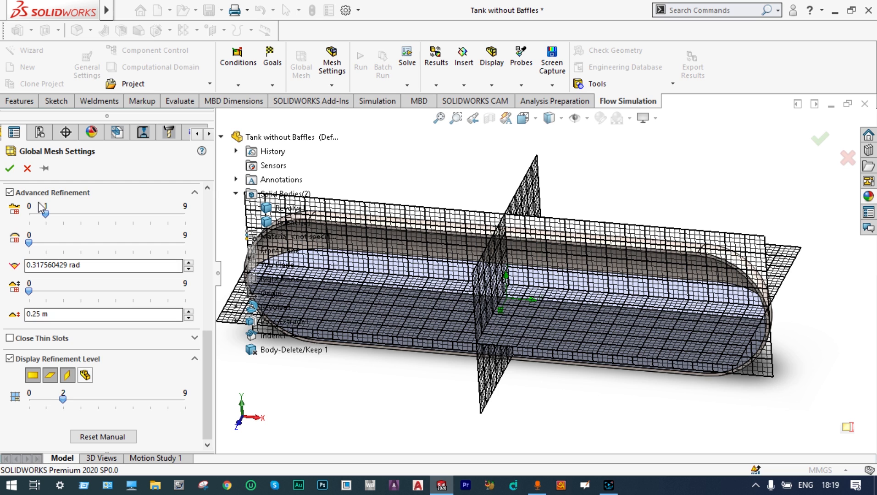
pyautogui.click(9, 168)
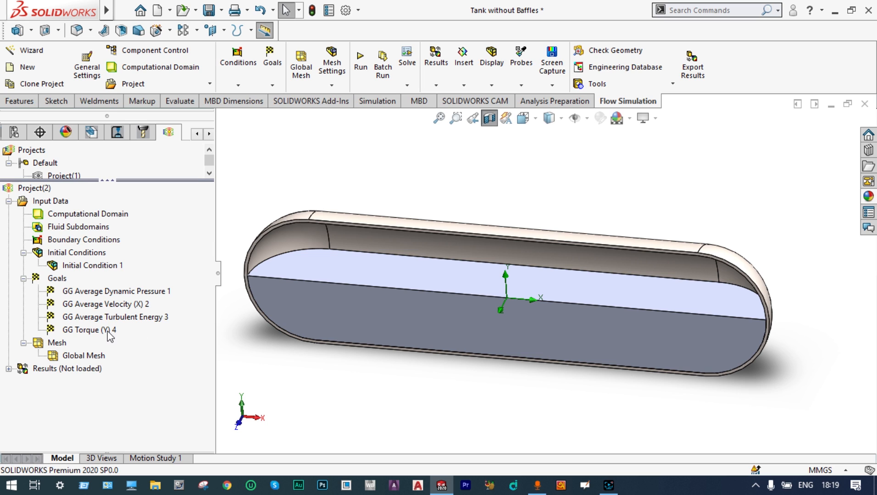
# - Insert an additional global goal for Force
pyautogui.rightClick(59, 283)
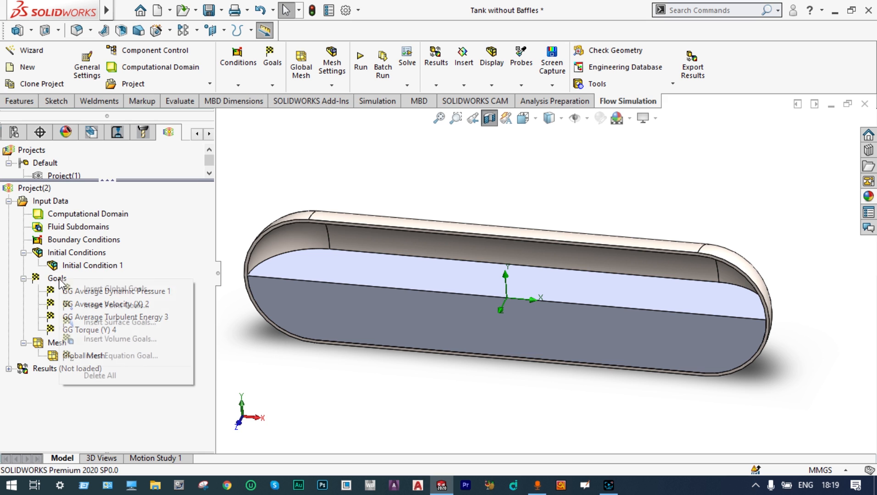
pyautogui.click(110, 289)
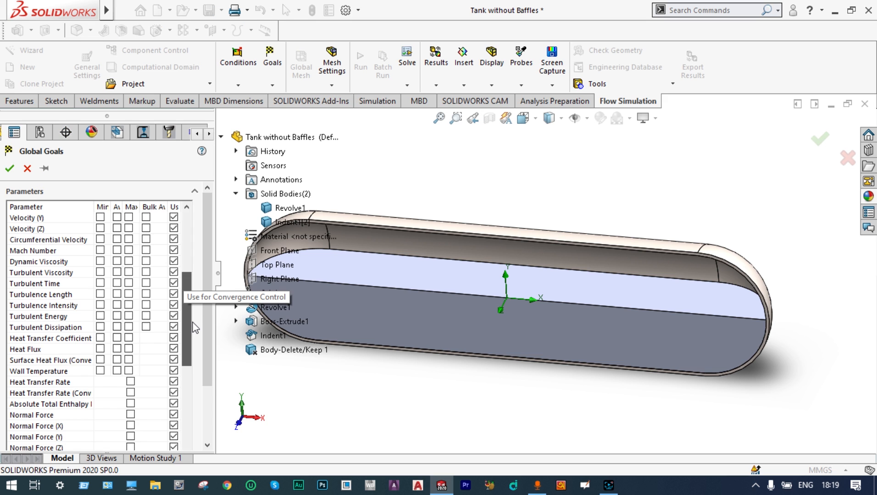
pyautogui.click(11, 169)
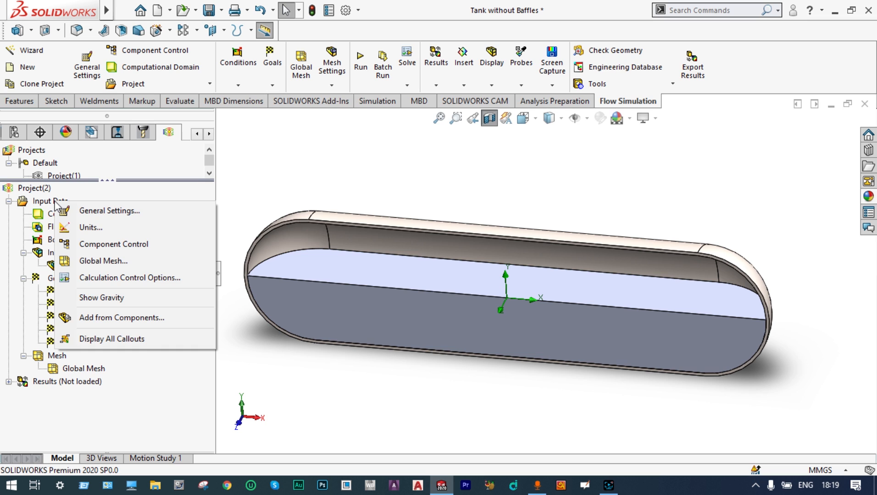
# - Enable periodic saving of selected Transient Explorer parameters, adding Immiscible Air, Immiscible Propane, Volume Fraction of Air and Volume Fraction of Propane
pyautogui.click(130, 278)
pyautogui.click(377, 144)
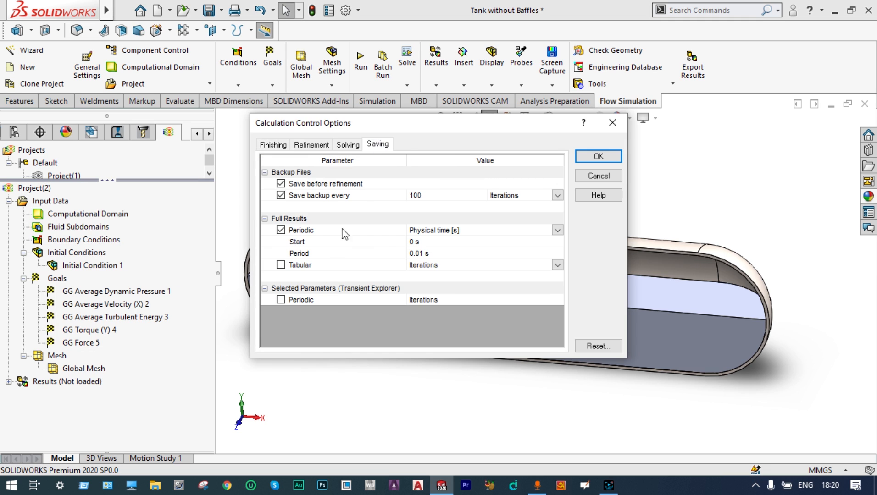
pyautogui.click(280, 300)
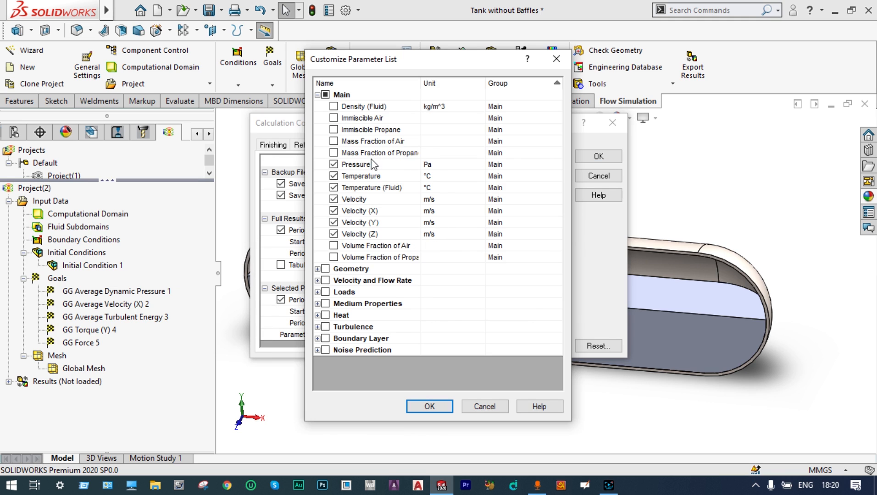
pyautogui.click(334, 118)
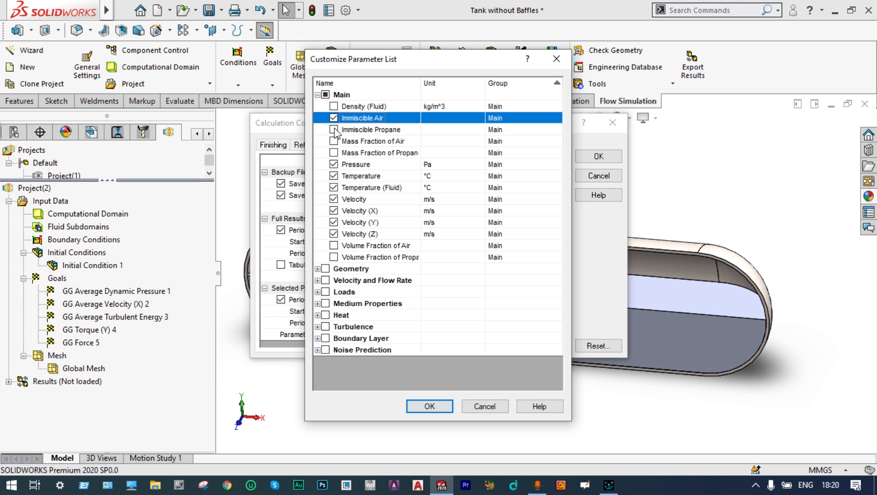
pyautogui.click(334, 130)
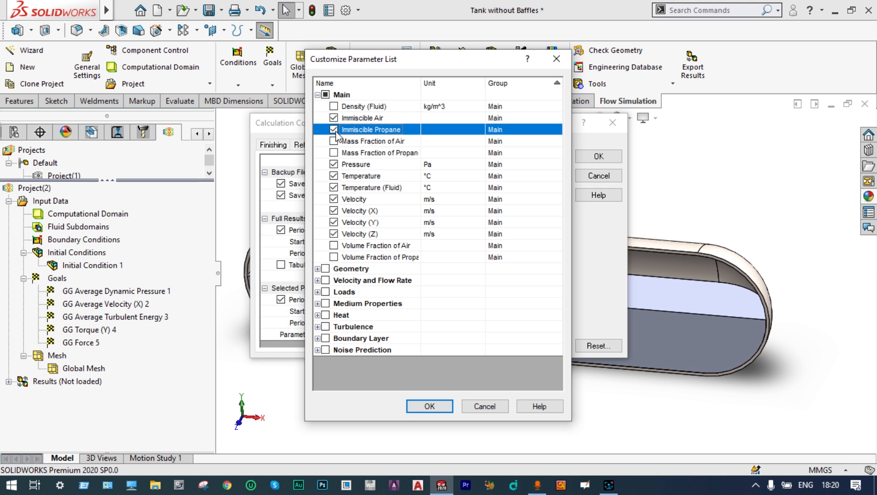
pyautogui.click(334, 246)
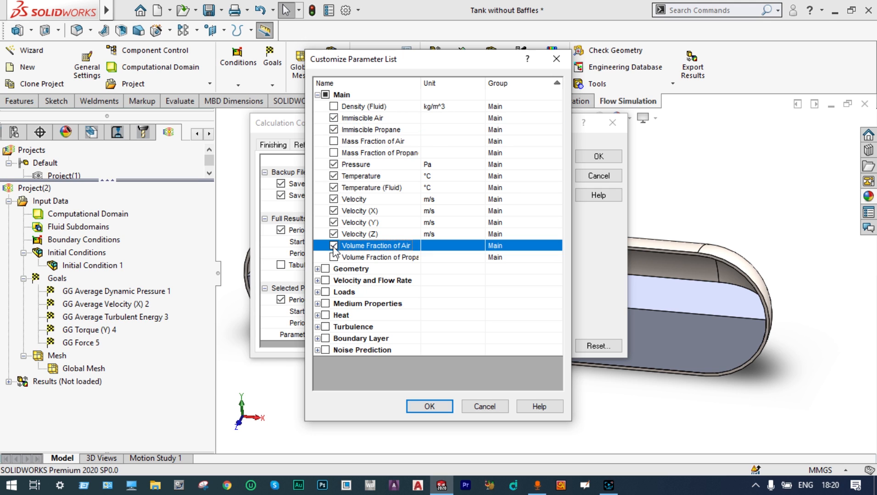
pyautogui.click(334, 258)
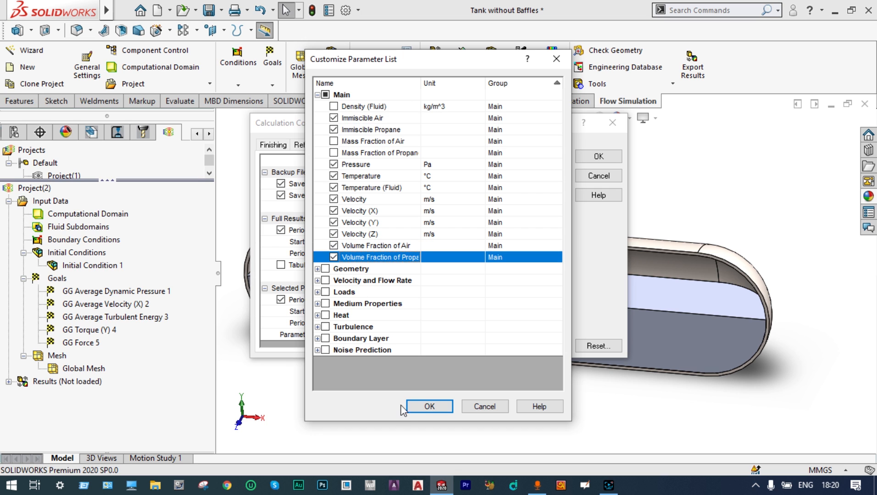
pyautogui.click(420, 406)
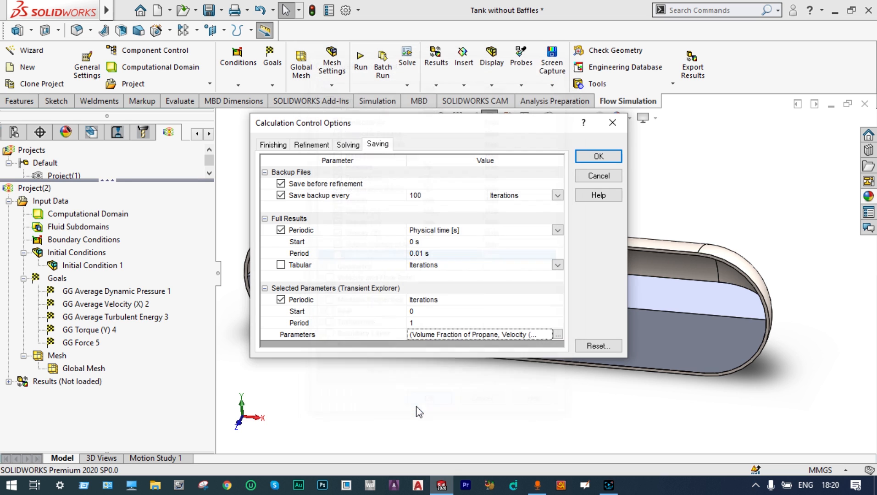
pyautogui.click(589, 155)
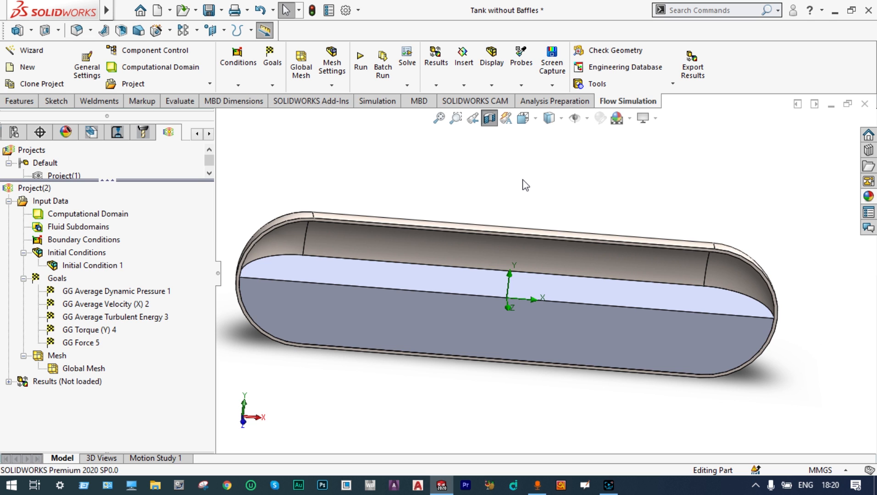
# - Run the project as a new calculation with results loading enabled, and close the goal plot and solver window once solving finishes
pyautogui.click(361, 63)
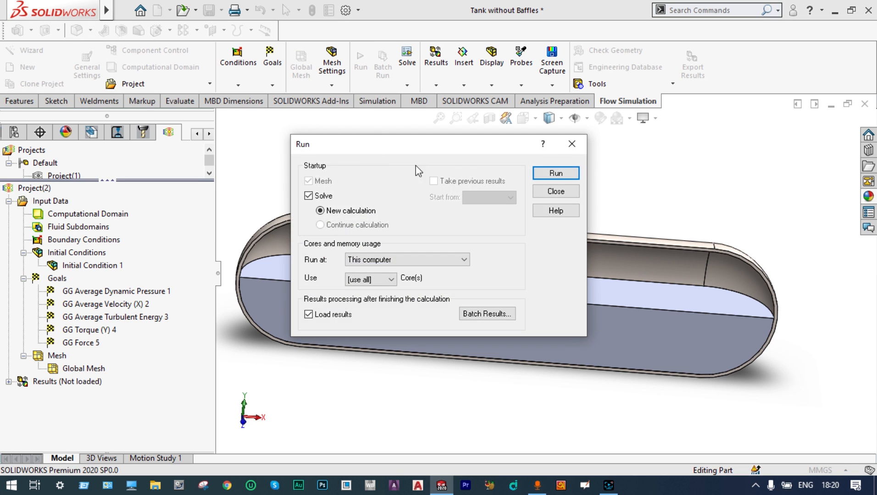
pyautogui.click(546, 176)
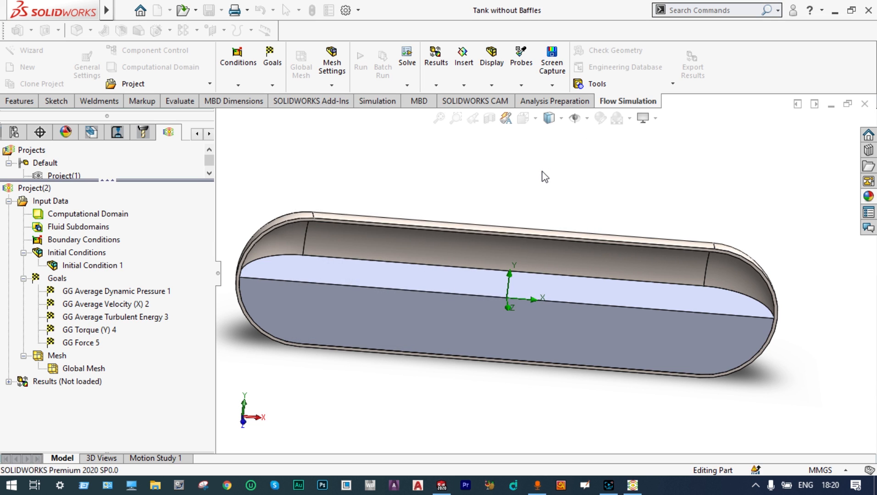
pyautogui.moveTo(632, 485)
pyautogui.click(626, 464)
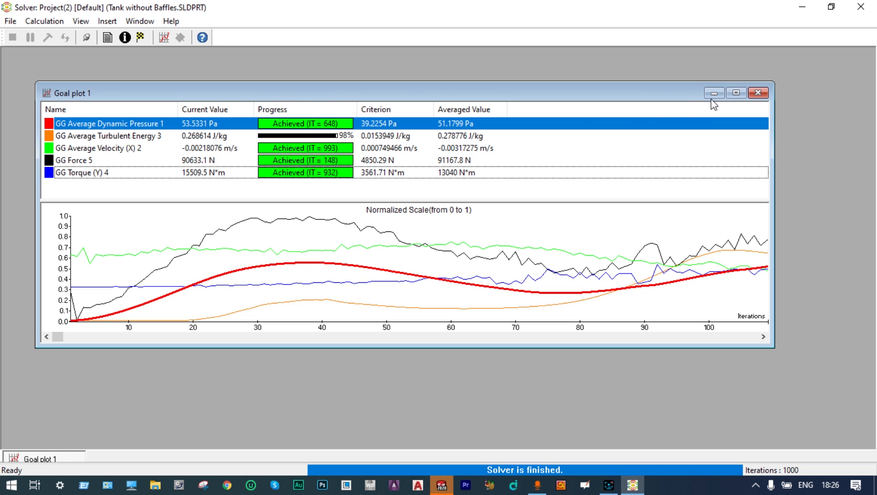
pyautogui.click(757, 93)
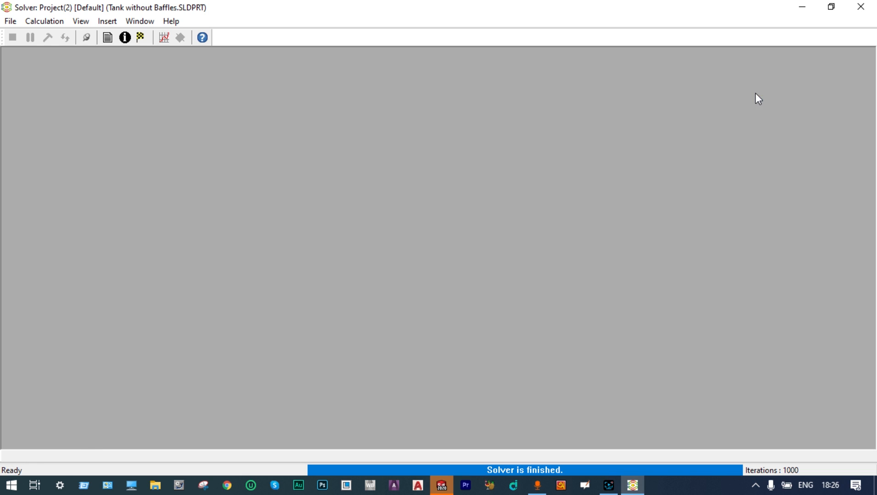
pyautogui.click(852, 10)
# - Orient the model to the Front view, load the results in Transient Explorer and expand the results branch
pyautogui.click(523, 118)
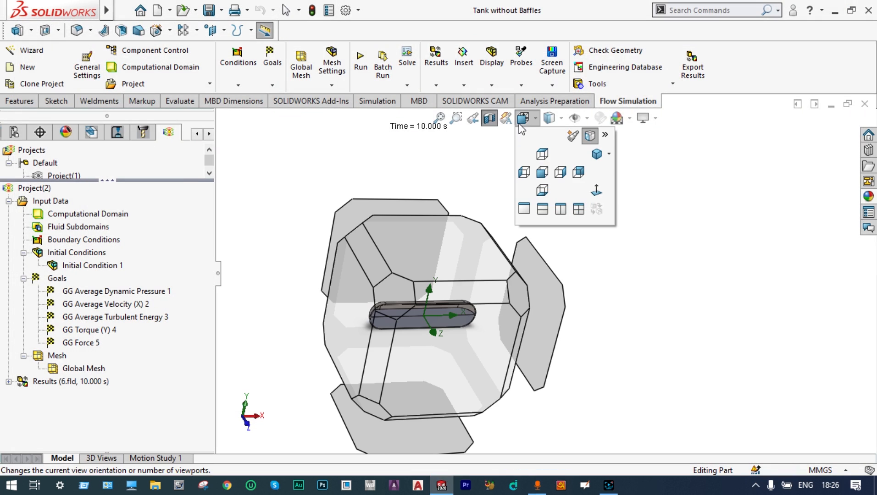
pyautogui.click(542, 172)
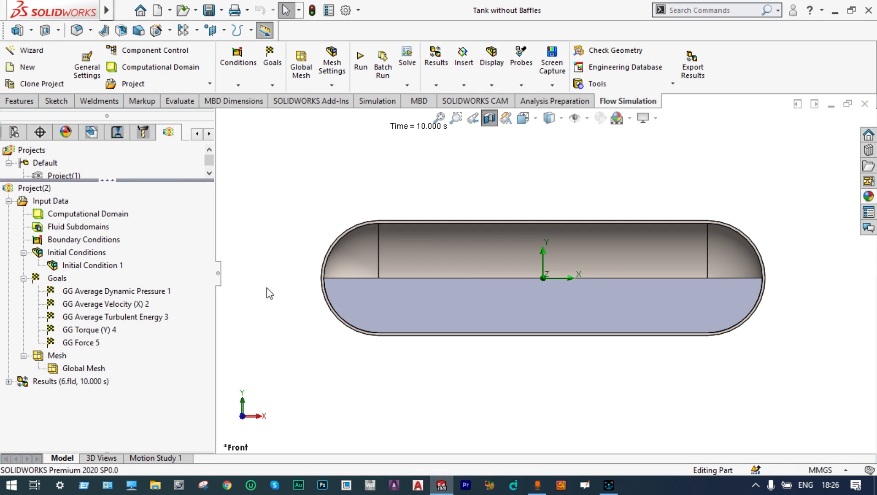
pyautogui.rightClick(48, 381)
pyautogui.click(96, 235)
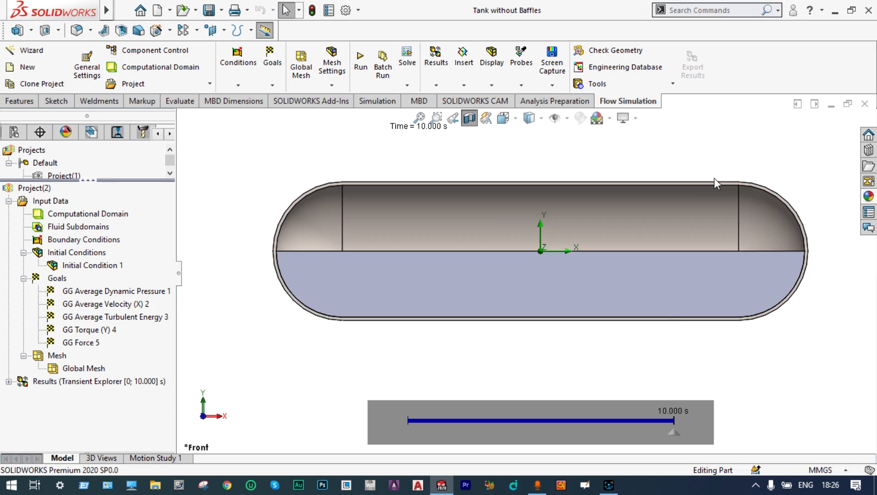
pyautogui.moveTo(177, 370); pyautogui.dragTo(154, 371)
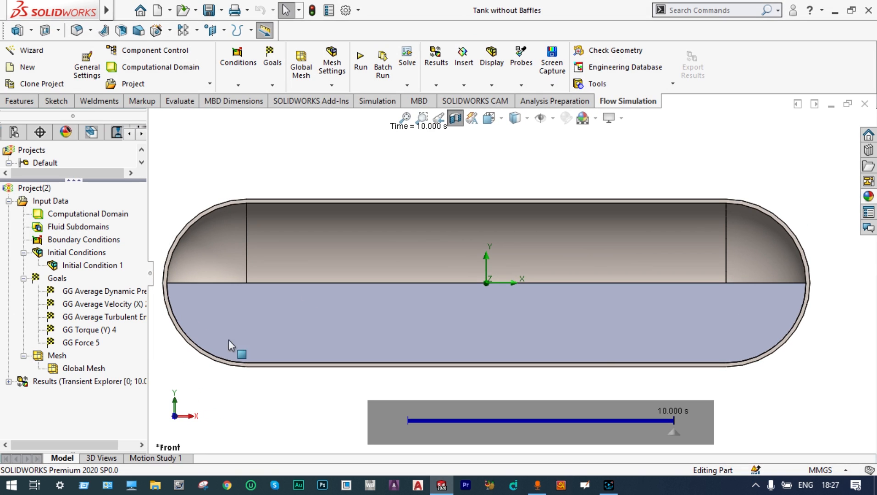
pyautogui.click(7, 383)
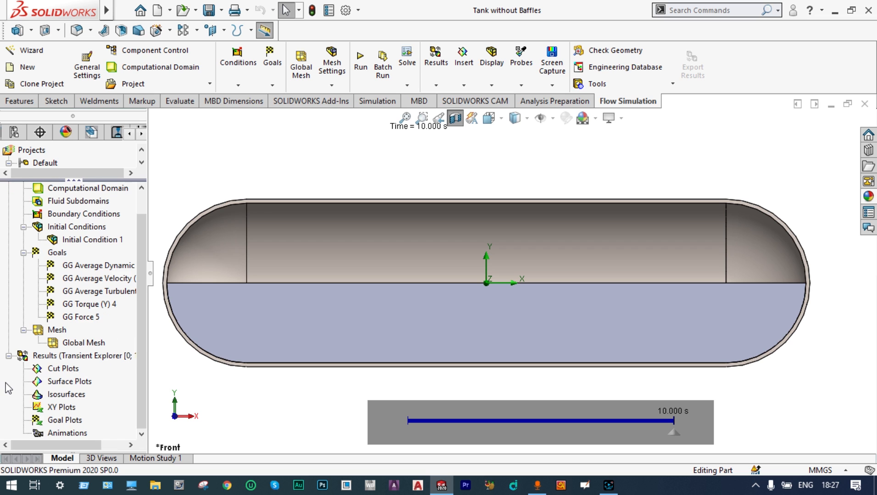
# - Insert a contour cut plot on the Front Plane showing Immiscible Propane in a fixed color
pyautogui.rightClick(53, 370)
pyautogui.click(87, 380)
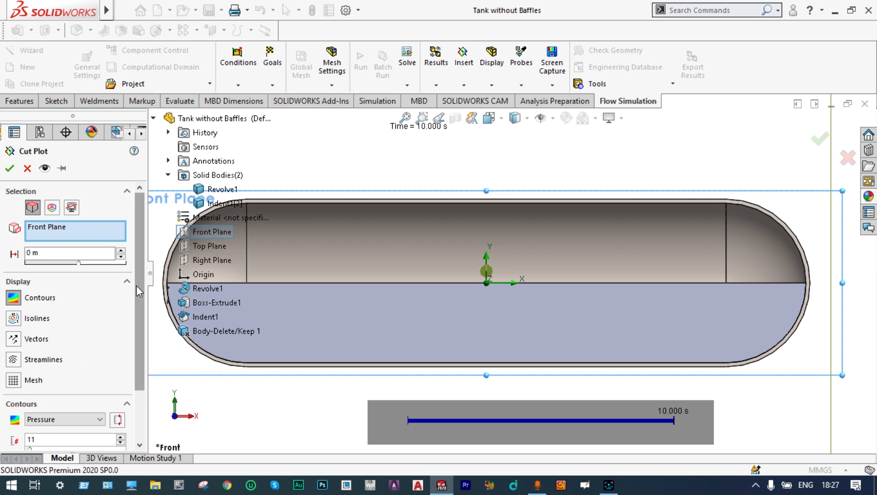
pyautogui.moveTo(136, 286); pyautogui.dragTo(139, 348)
pyautogui.click(101, 353)
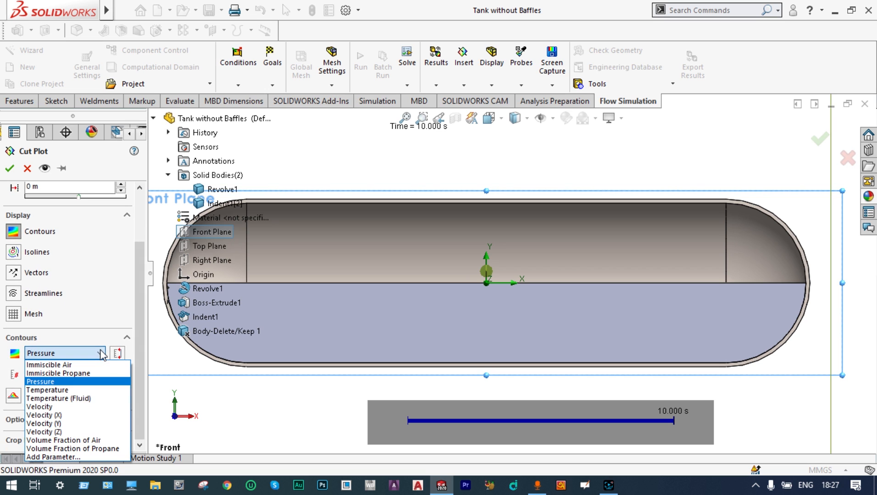
pyautogui.click(91, 374)
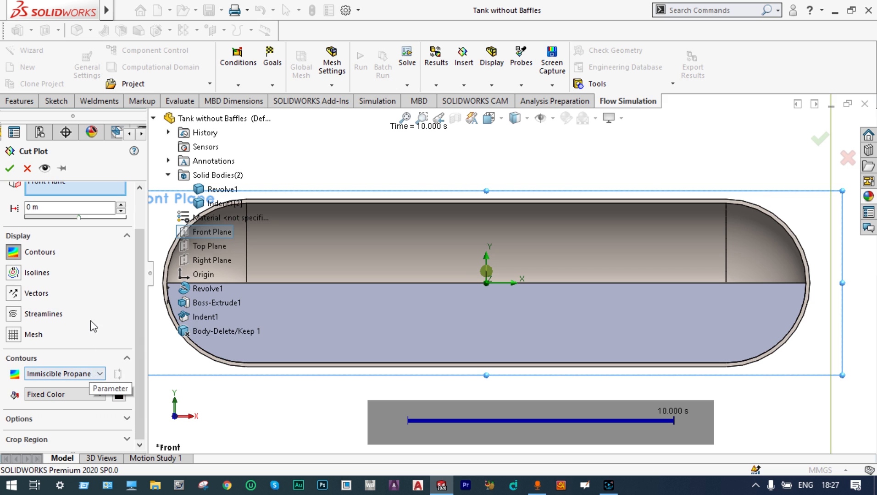
pyautogui.click(10, 169)
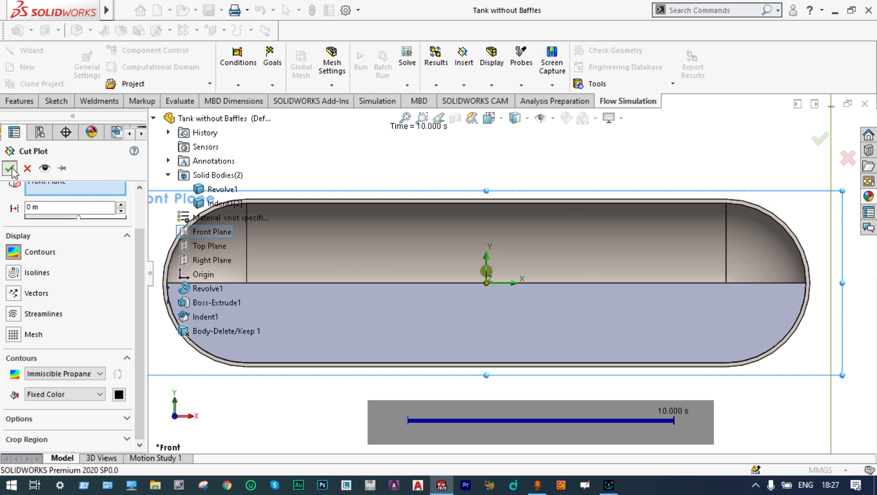
# - Play the Immiscible Propane cut plot over the transient timeline to examine the sloshing, and pause the playback
pyautogui.moveTo(546, 408)
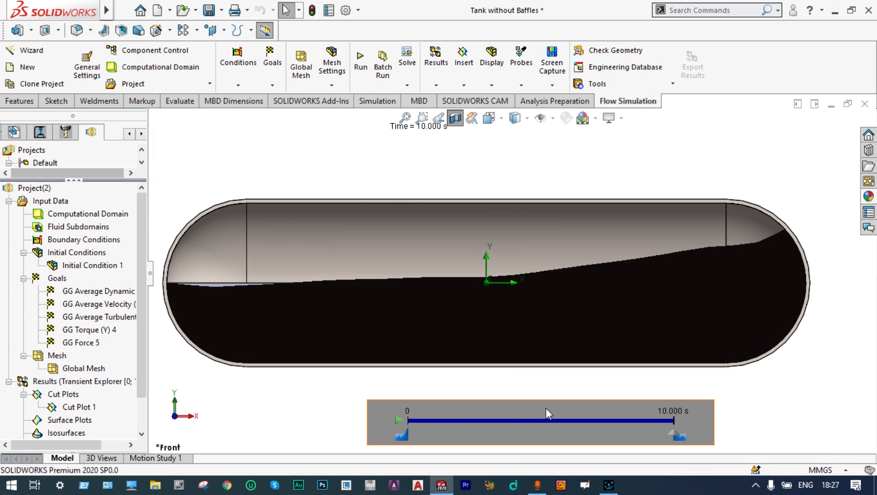
pyautogui.click(399, 420)
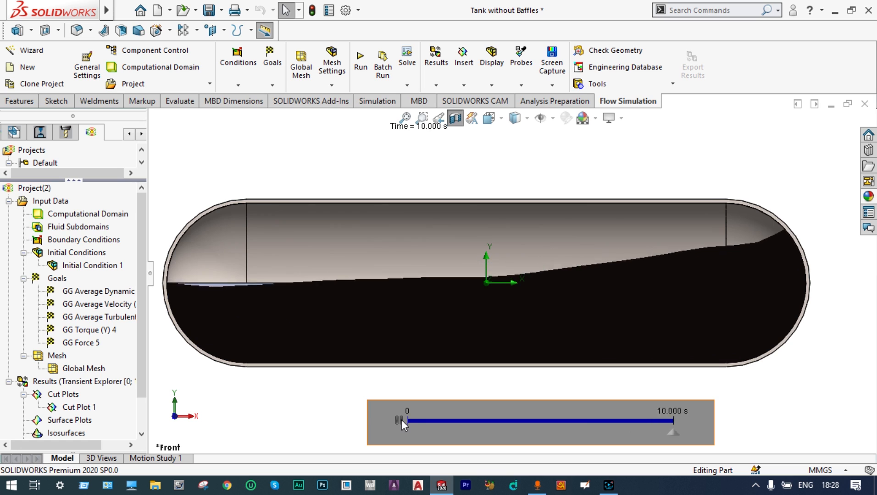
pyautogui.click(402, 420)
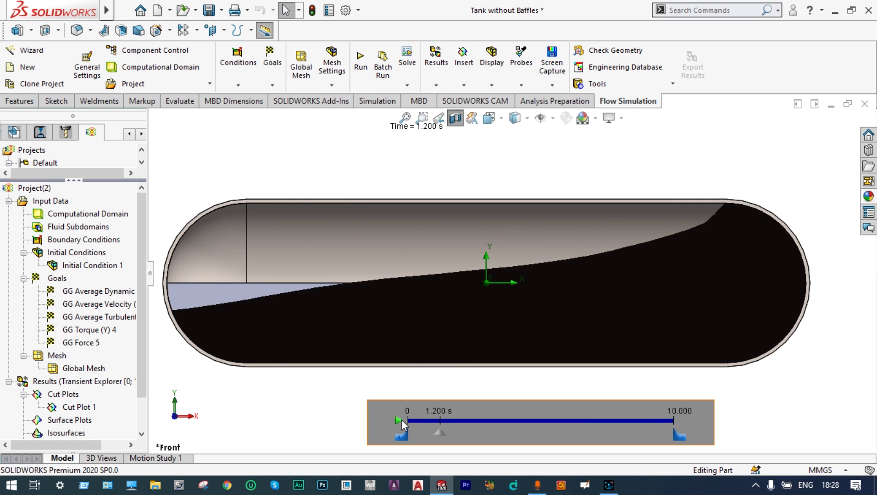
# - Clear and hide the Immiscible Propane cut plot
pyautogui.scroll(-1, 152, 371)
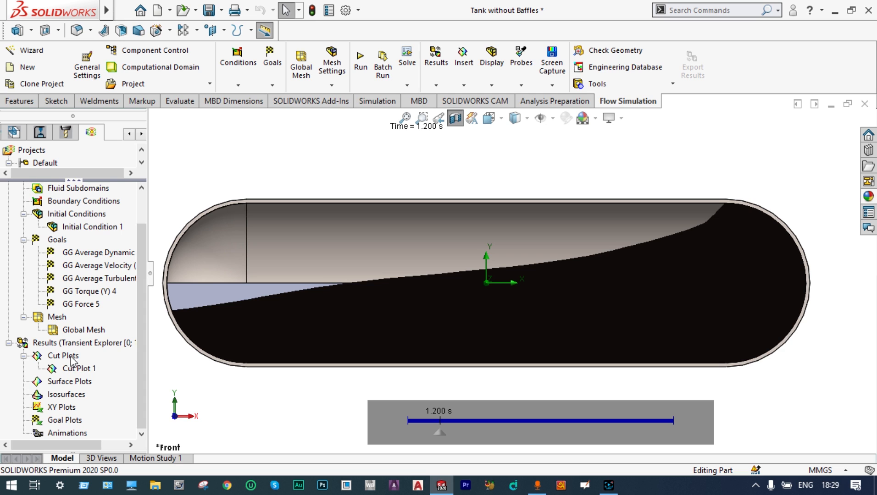
pyautogui.rightClick(74, 368)
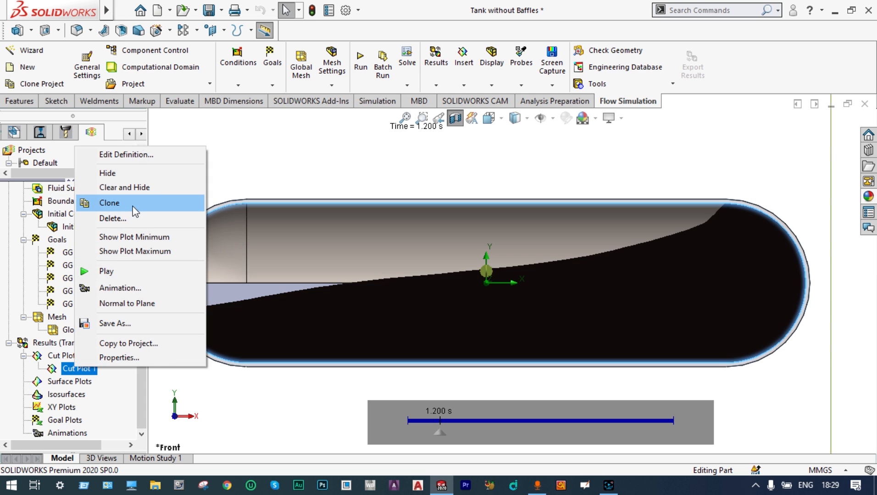
pyautogui.click(150, 188)
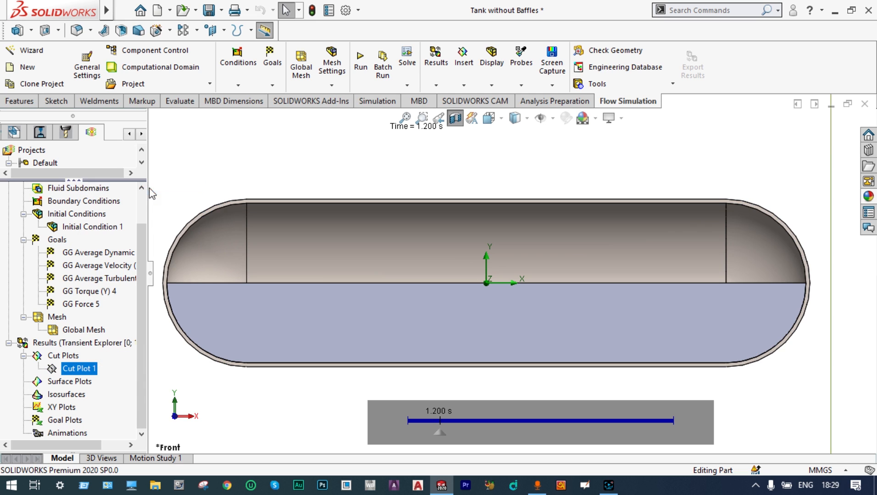
# - Insert a second contour cut plot on the Front Plane showing Volume Fraction of Propane, and play it over the transient timeline
pyautogui.rightClick(71, 356)
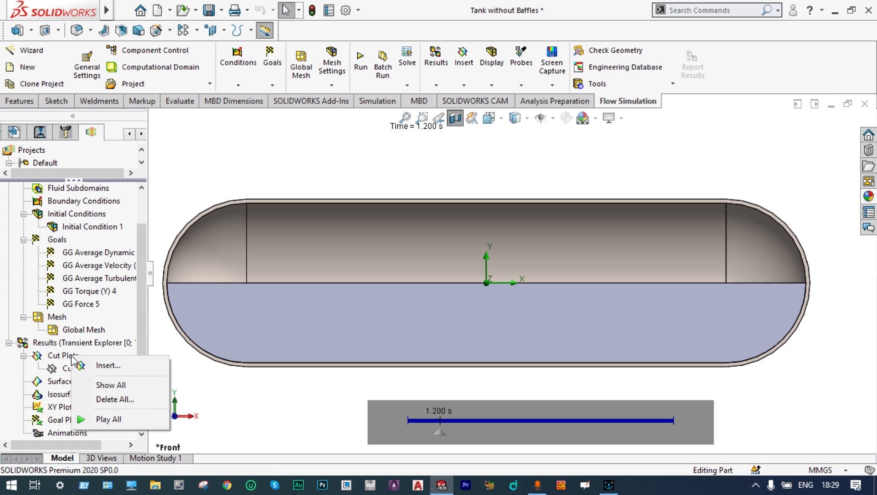
pyautogui.click(101, 368)
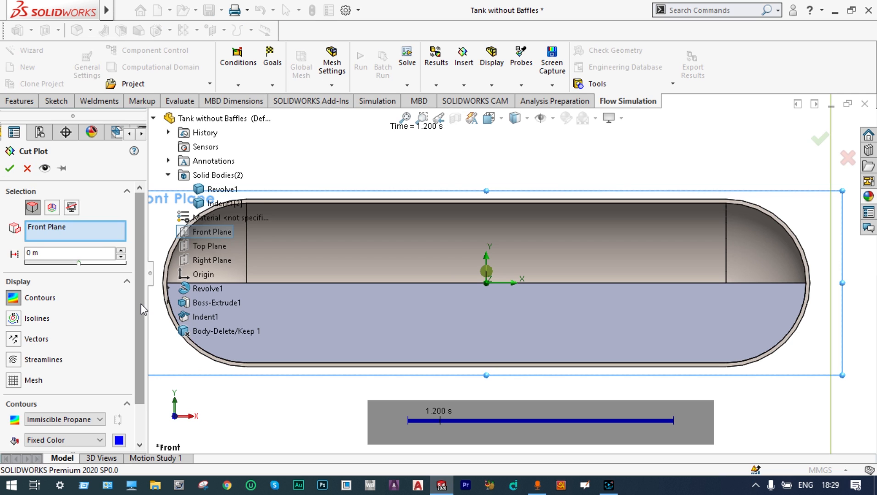
pyautogui.click(102, 374)
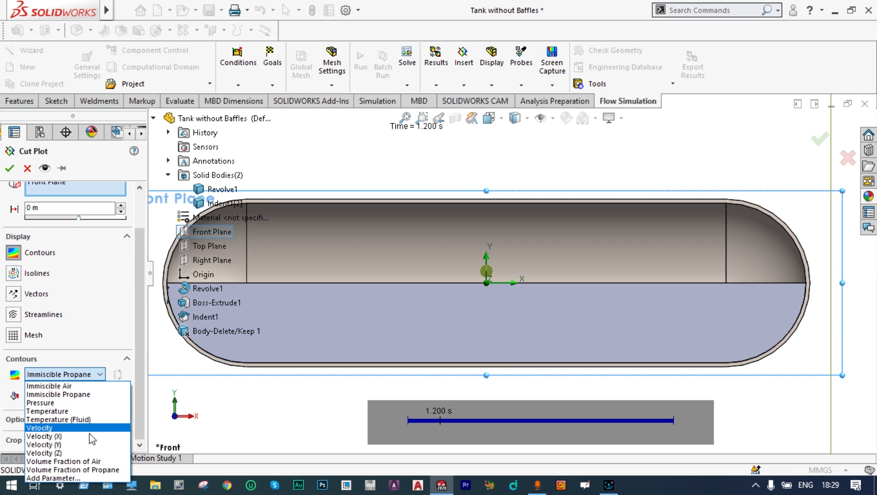
pyautogui.click(100, 470)
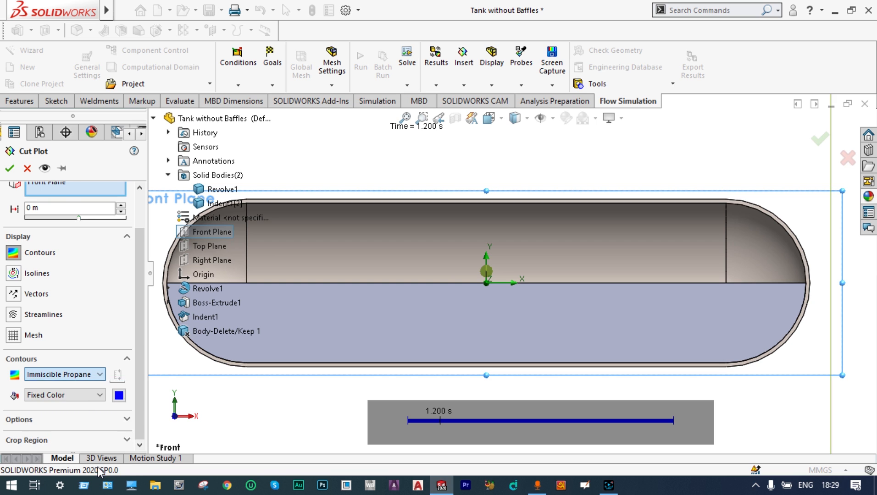
pyautogui.click(10, 170)
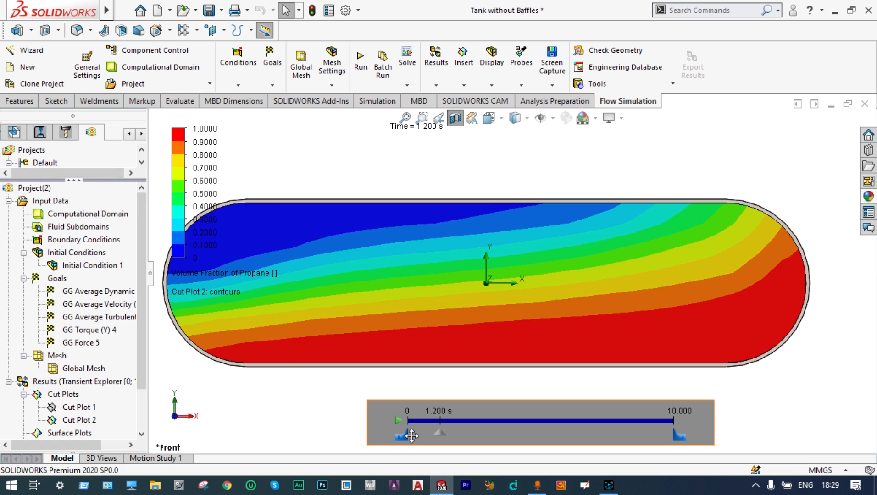
pyautogui.click(399, 420)
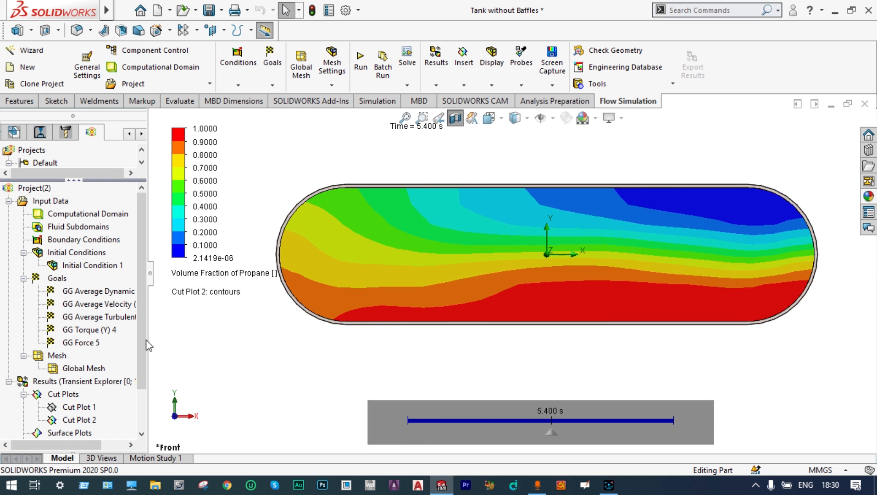
# - Clear and hide the Volume Fraction of Propane cut plot
pyautogui.moveTo(140, 341); pyautogui.dragTo(140, 378)
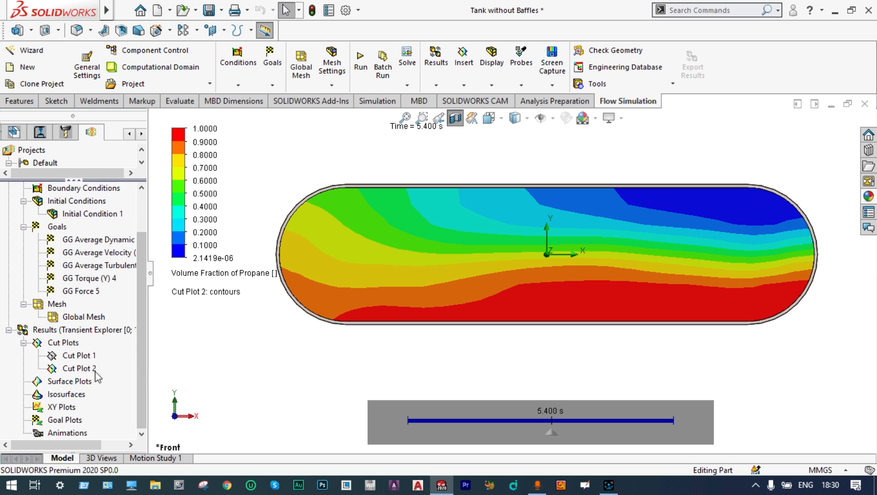
pyautogui.rightClick(92, 372)
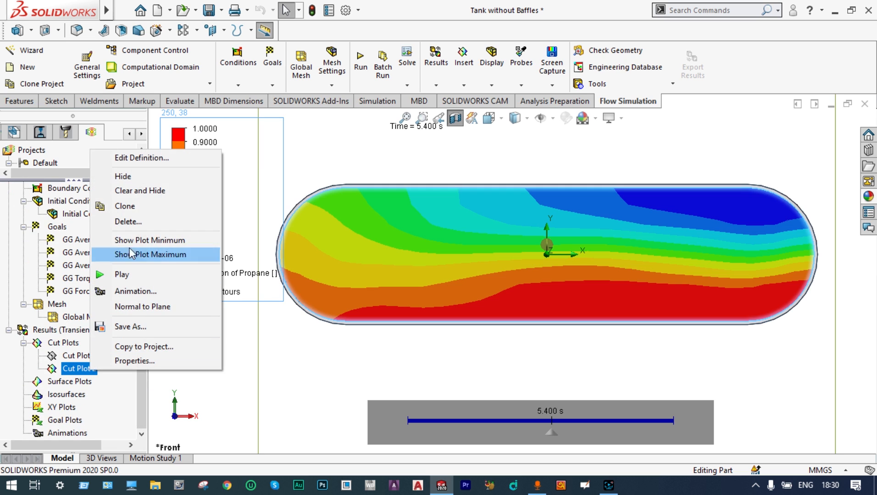
pyautogui.click(152, 192)
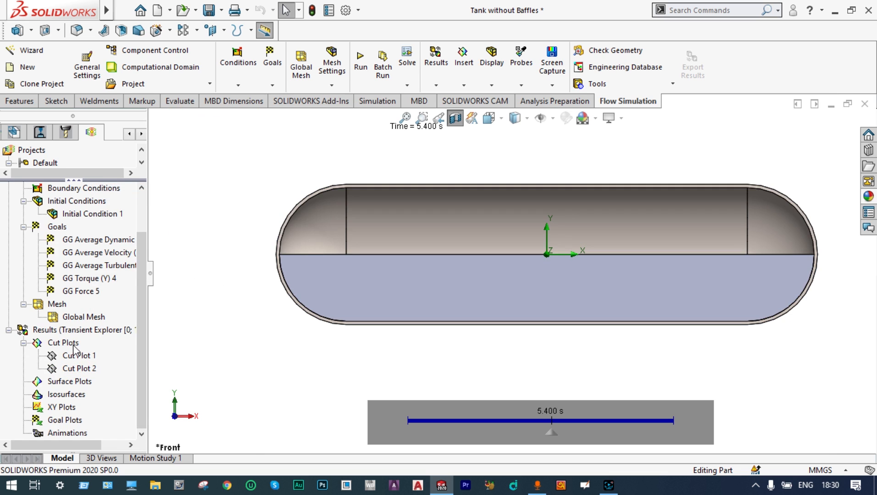
# - Insert a third contour cut plot on the Front Plane showing Velocity (X), and play it over the transient timeline
pyautogui.rightClick(73, 344)
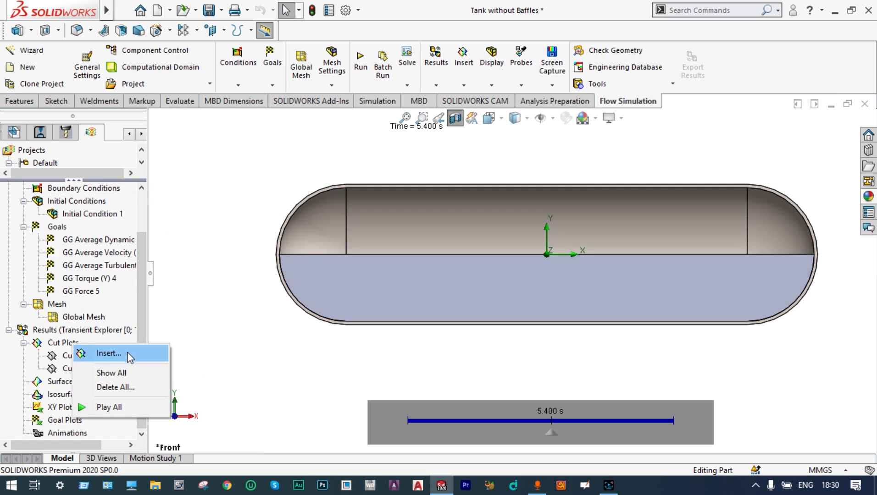
pyautogui.click(128, 357)
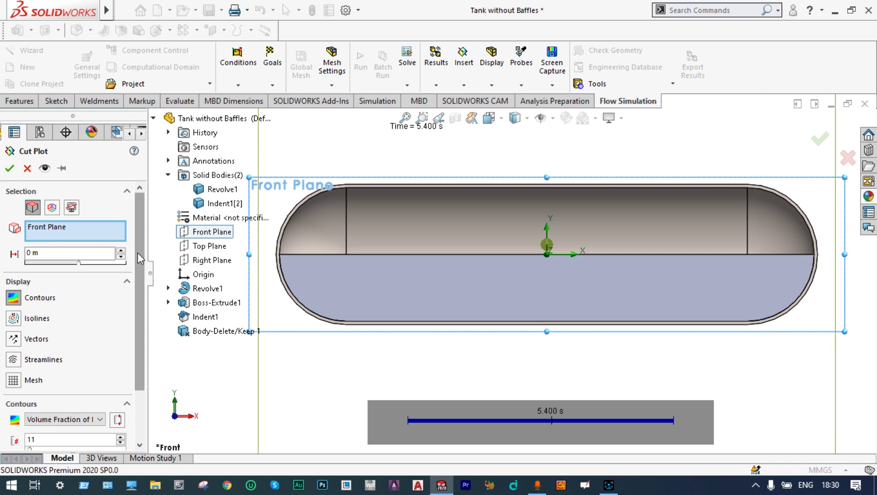
pyautogui.scroll(-3, 138, 253)
pyautogui.click(68, 353)
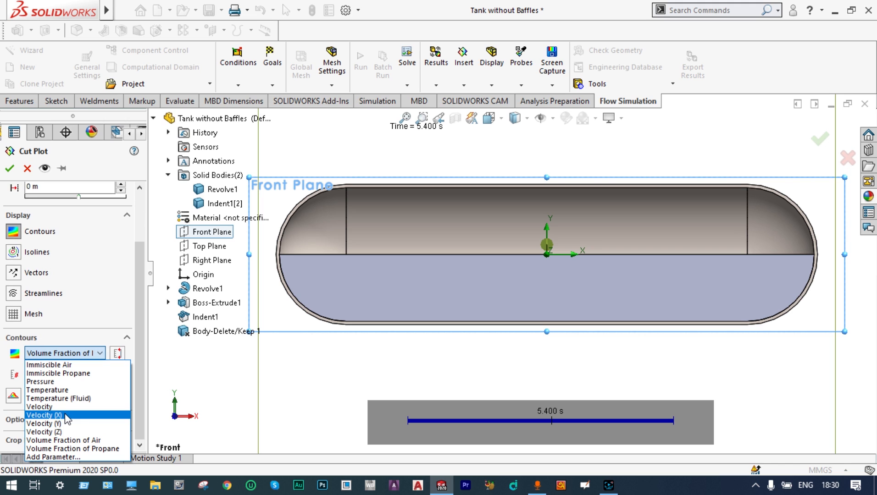
pyautogui.click(66, 415)
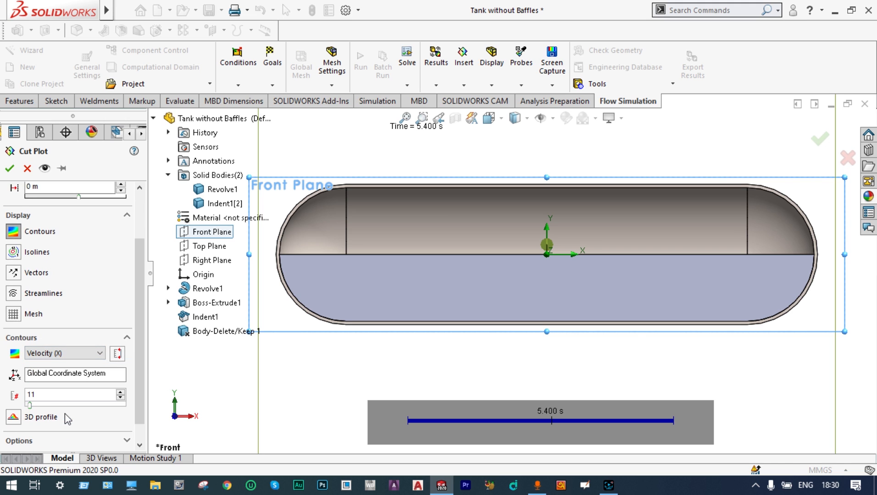
pyautogui.click(10, 169)
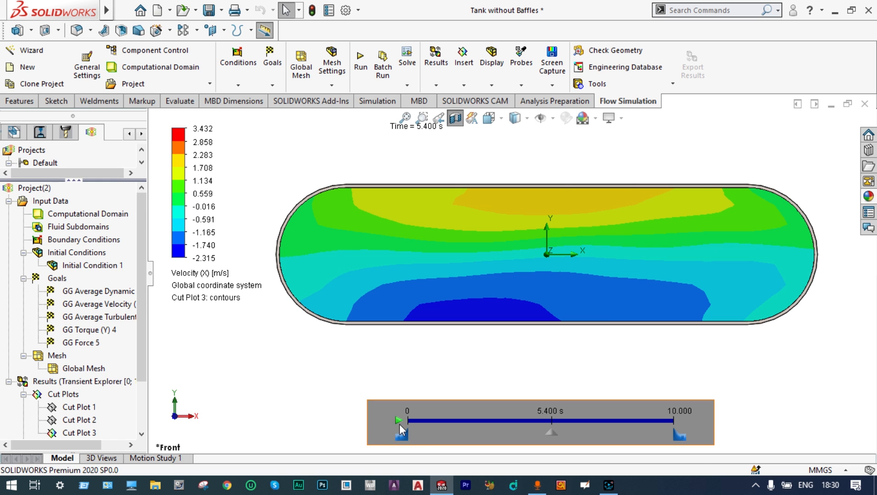
pyautogui.click(399, 421)
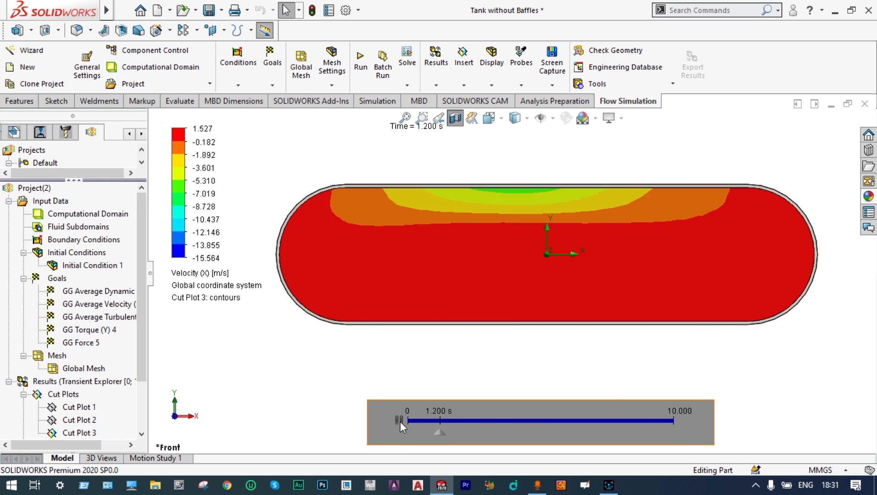
pyautogui.click(400, 420)
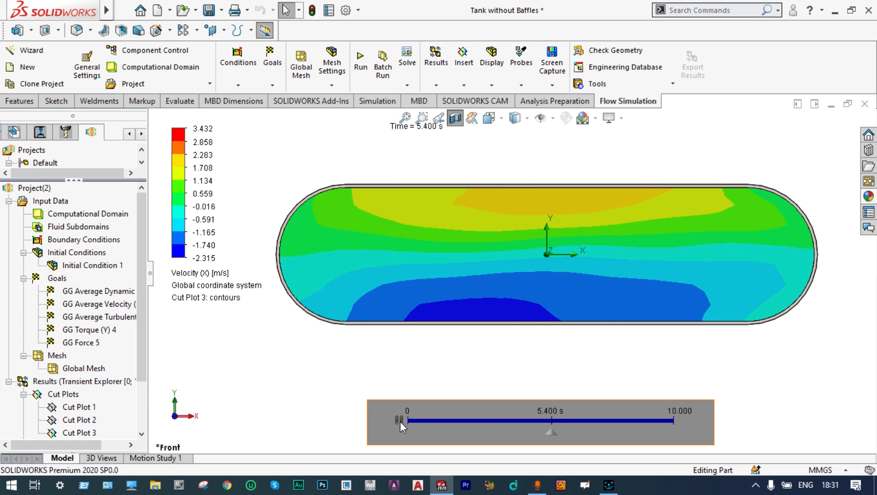
# - Clear and hide the Velocity (X) cut plot
pyautogui.scroll(-1, 69, 389)
pyautogui.rightClick(86, 394)
pyautogui.click(120, 215)
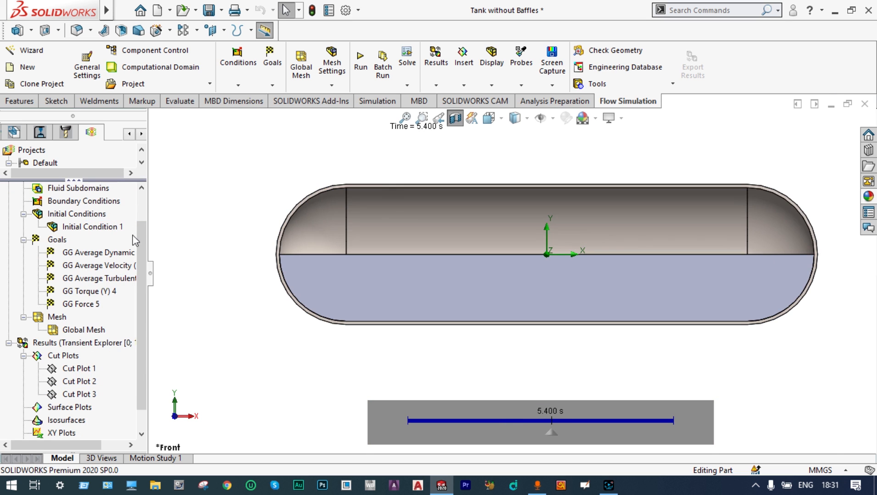
# - Create a goal plot that includes all goals against iterations, and show its summary table
pyautogui.scroll(-1, 142, 299)
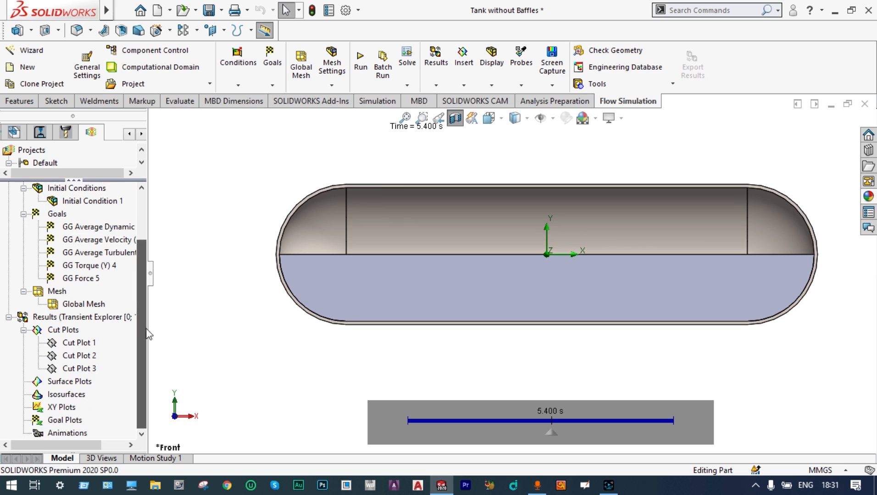
pyautogui.rightClick(70, 419)
pyautogui.click(87, 429)
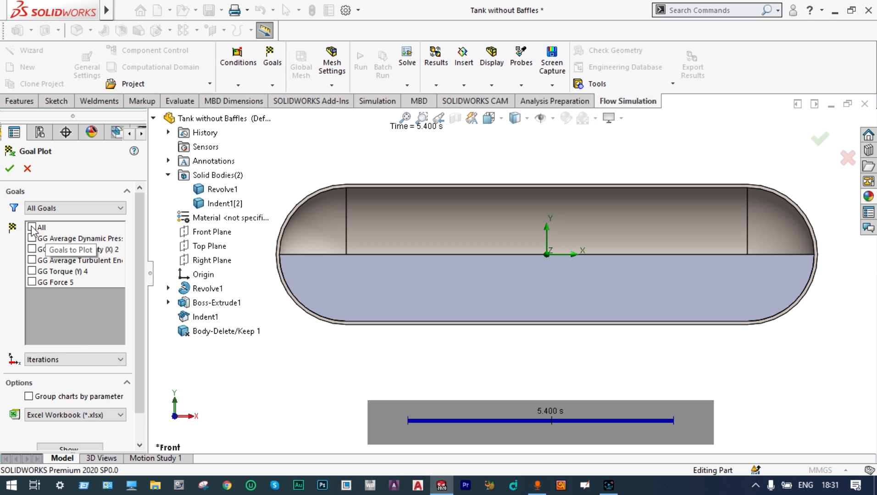
pyautogui.click(32, 227)
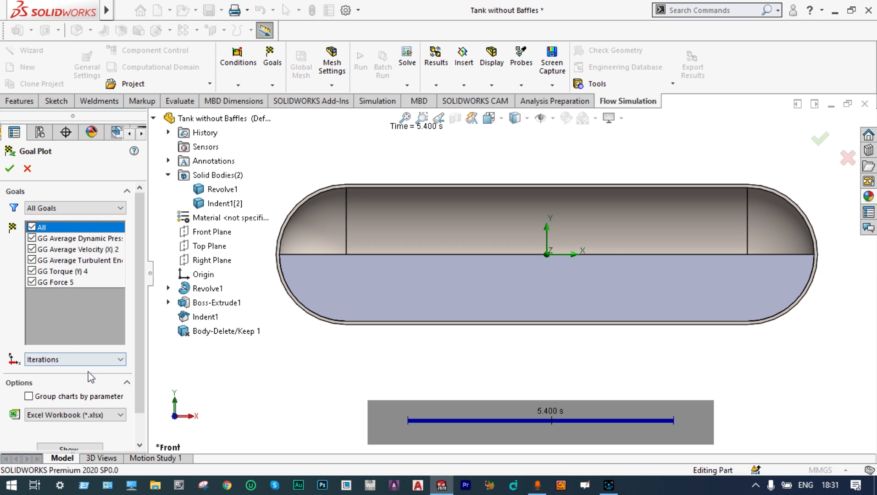
pyautogui.scroll(-2, 130, 295)
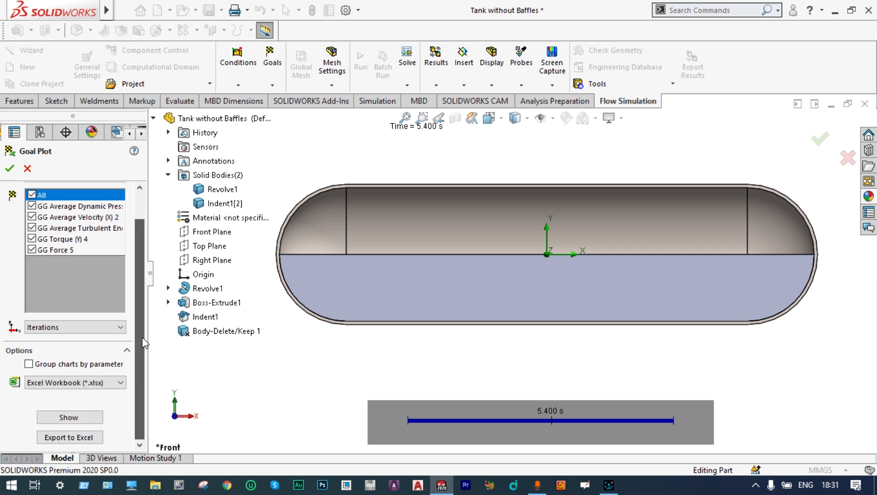
pyautogui.click(73, 417)
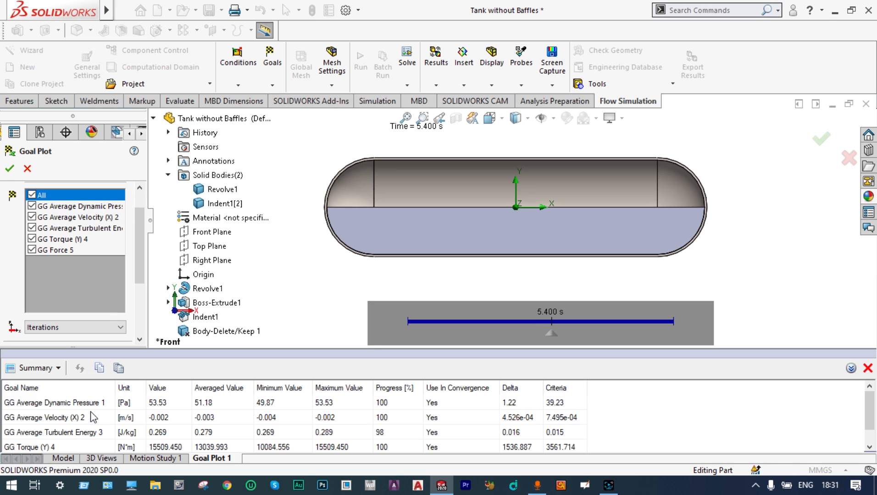
# - Switch the goal results to history charts, examine the torque (Y) and force curves, and accept the goal plot
pyautogui.moveTo(255, 350); pyautogui.dragTo(288, 297)
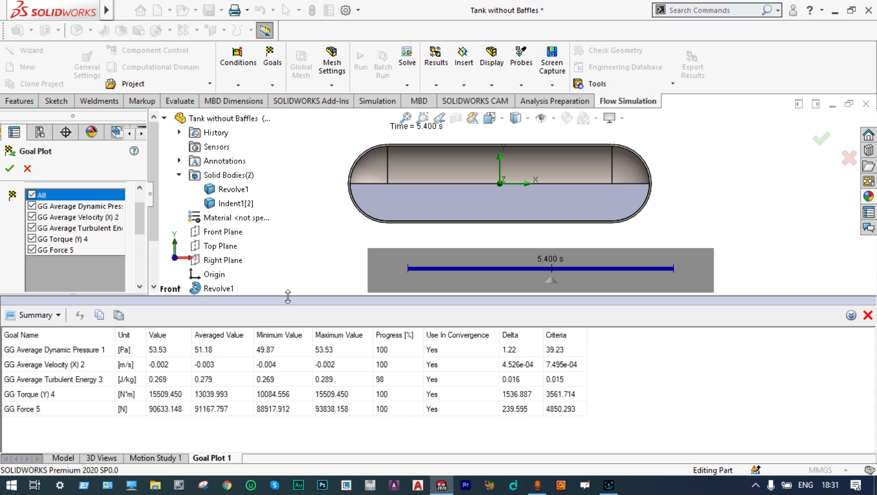
pyautogui.click(59, 316)
pyautogui.click(41, 353)
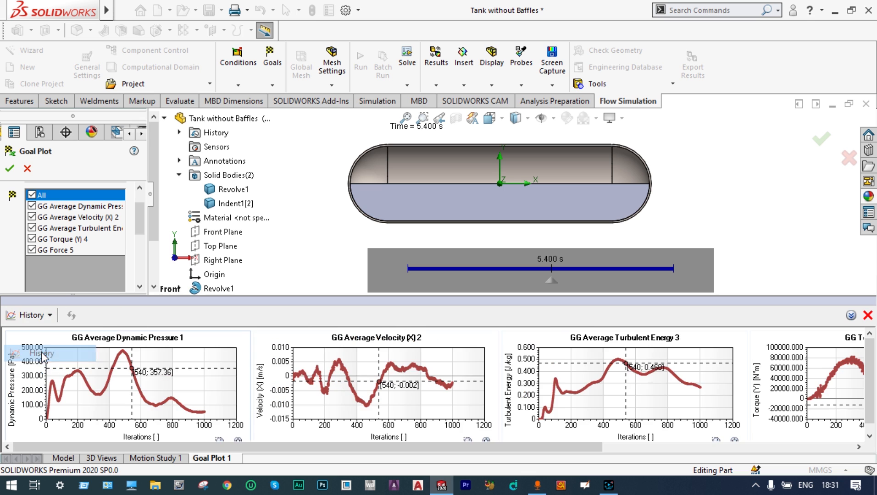
pyautogui.moveTo(515, 446); pyautogui.dragTo(805, 444)
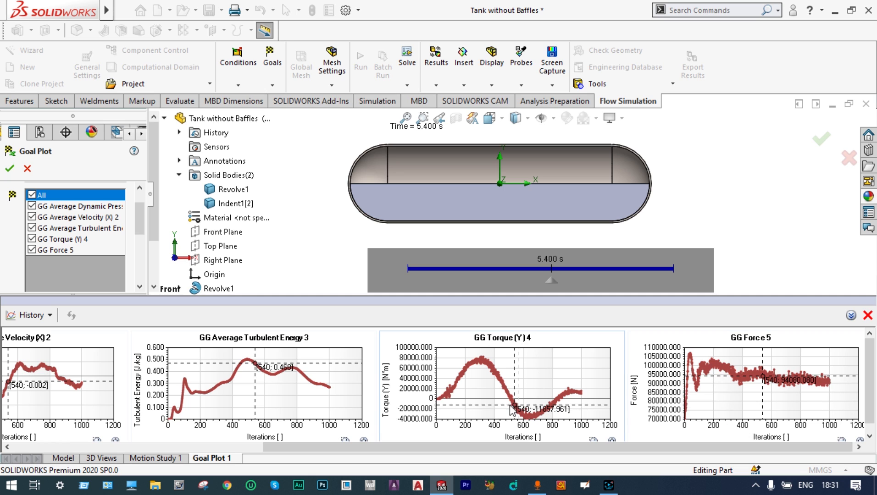
pyautogui.moveTo(482, 361)
pyautogui.moveTo(529, 425)
pyautogui.click(813, 137)
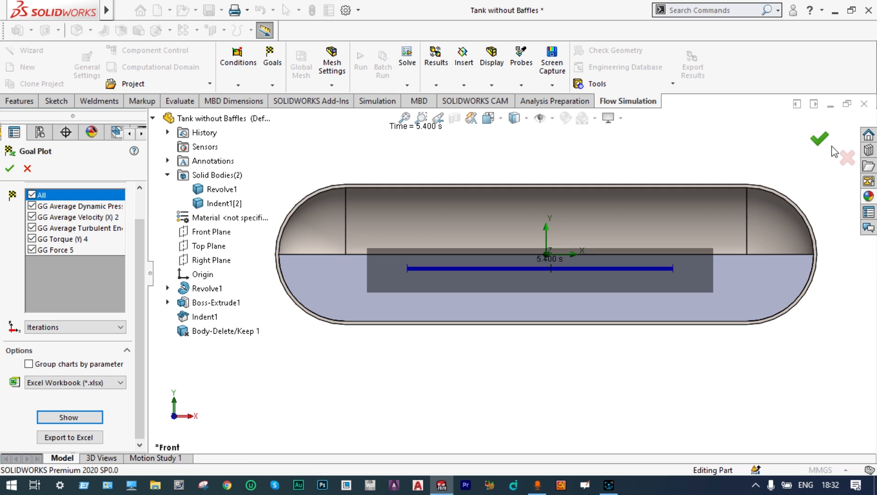
pyautogui.click(819, 138)
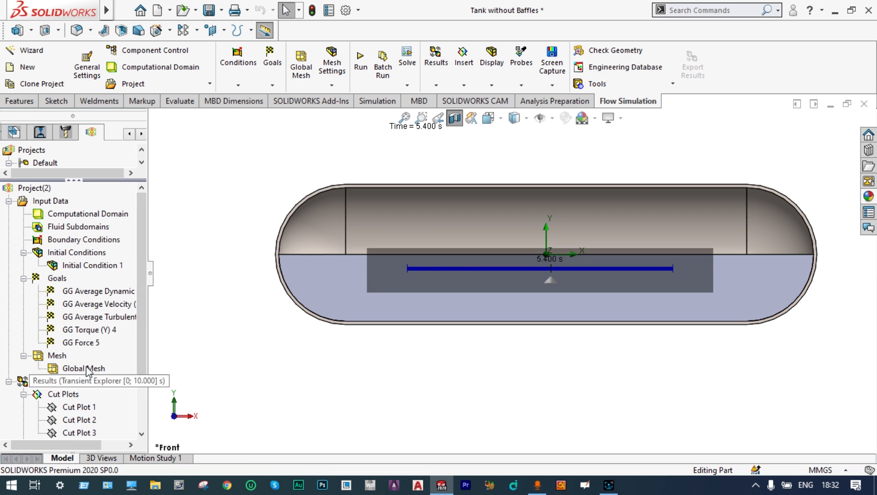
# - Turn off the Transient Explorer for the results
pyautogui.scroll(-2, 145, 278)
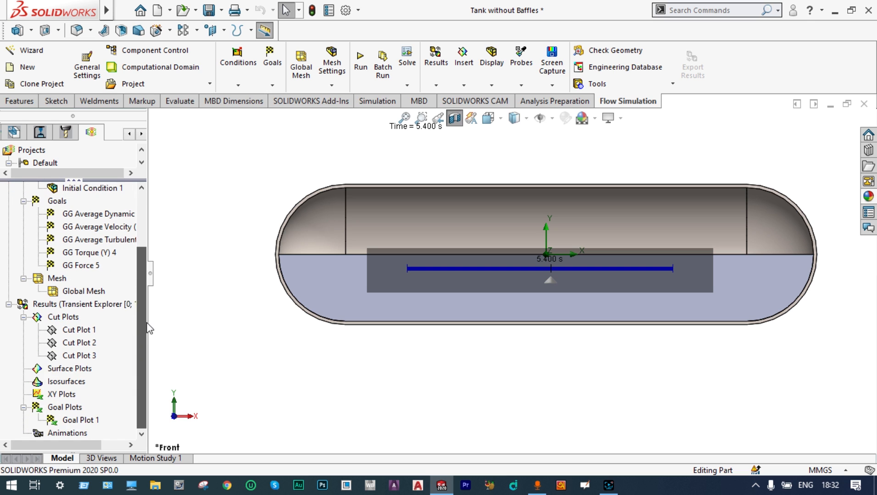
pyautogui.rightClick(114, 304)
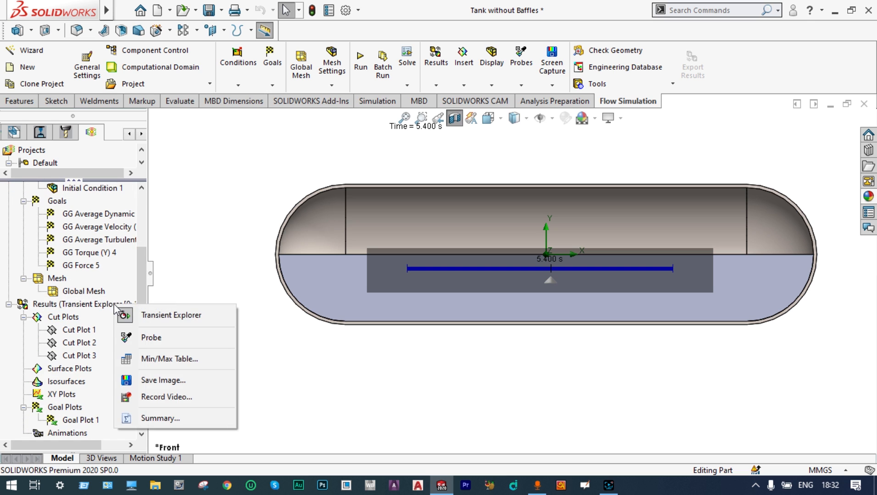
pyautogui.click(165, 315)
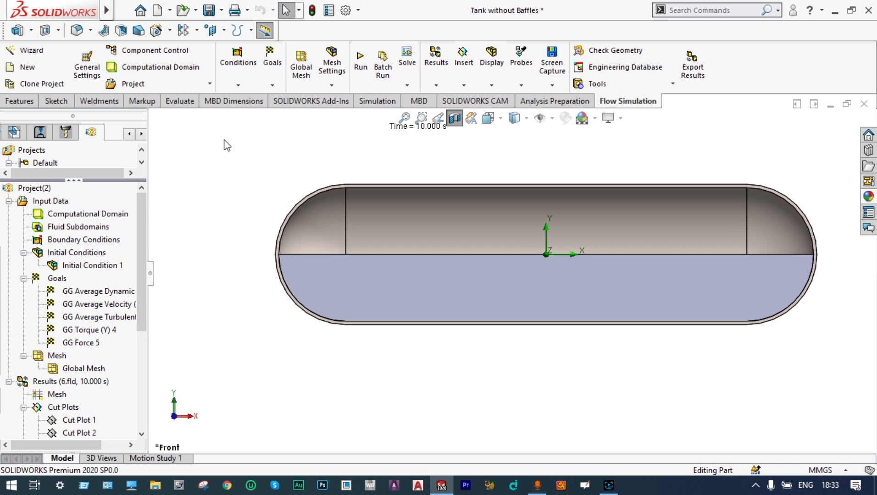
# - Clone Project(2) as Project(3) in the current configuration without copying the results
pyautogui.moveTo(73, 180); pyautogui.dragTo(73, 226)
pyautogui.rightClick(69, 189)
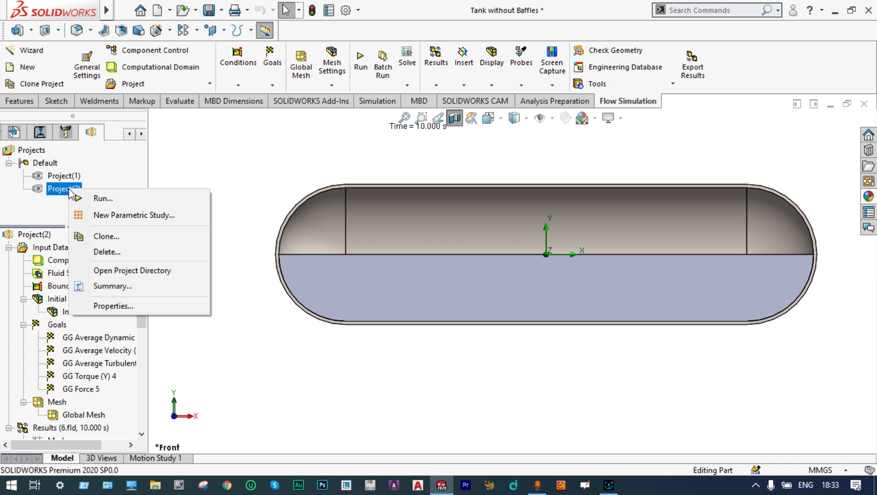
pyautogui.click(107, 236)
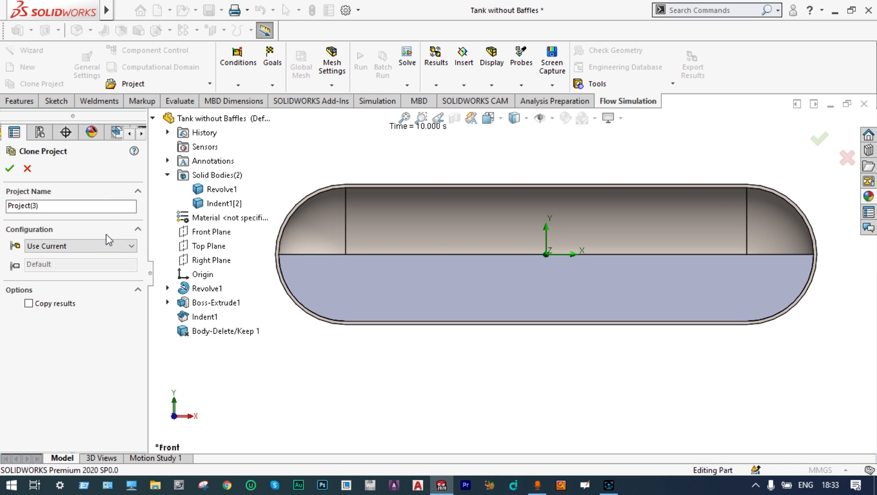
pyautogui.click(9, 169)
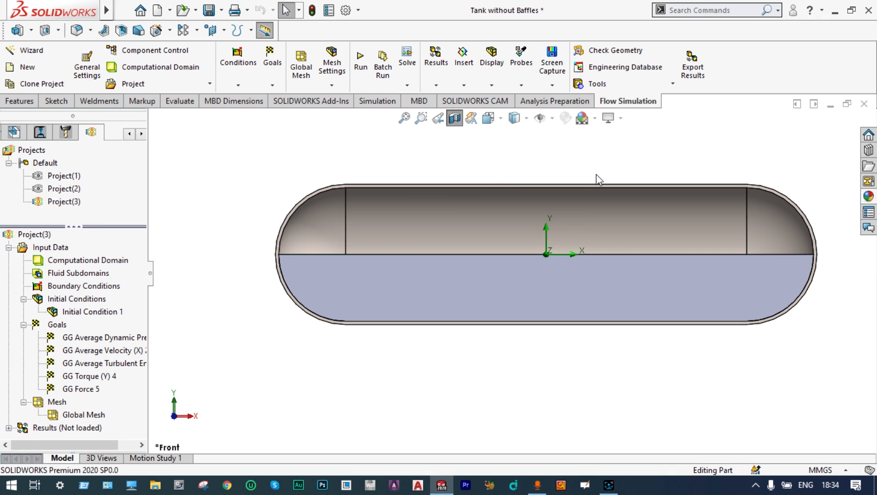
# - Start a sketch on the Front Plane and draw a vertical line through the origin, spanning nearly the tank's full inner height
pyautogui.click(131, 134)
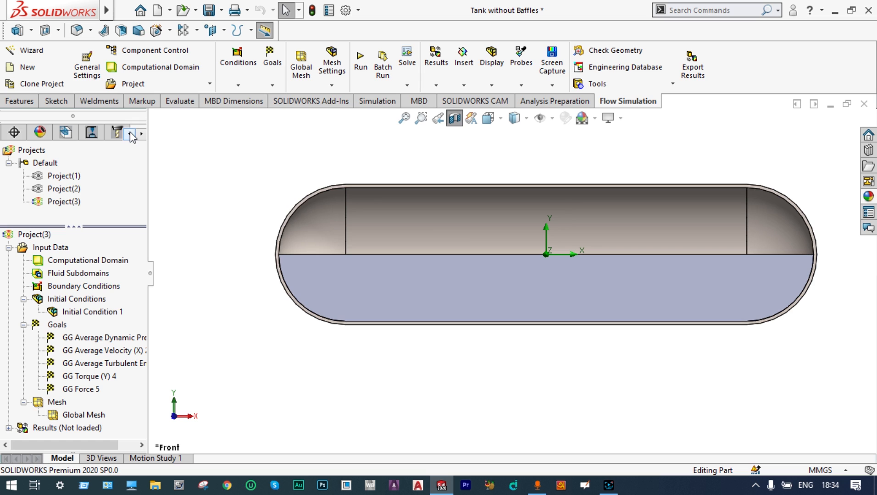
pyautogui.click(130, 134)
pyautogui.click(131, 134)
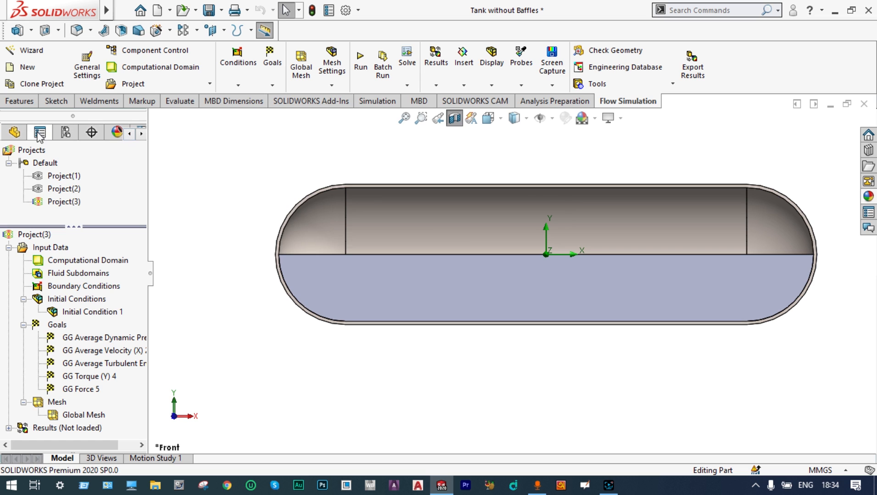
pyautogui.click(13, 133)
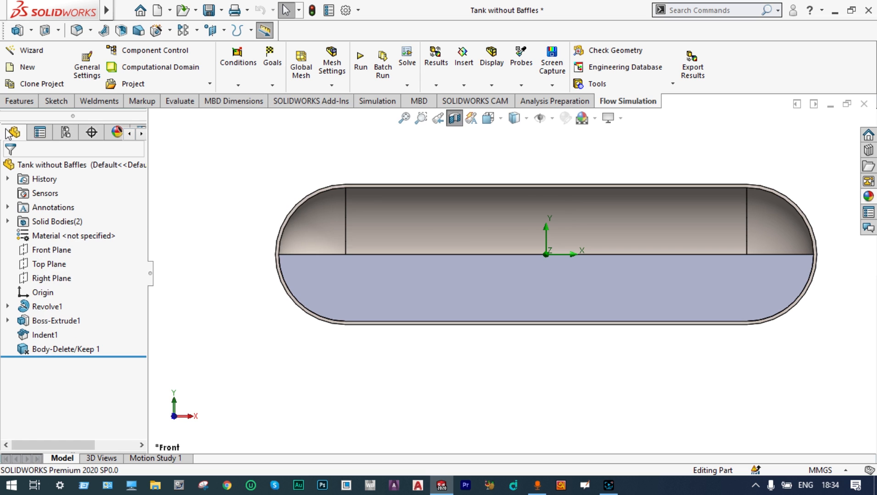
pyautogui.click(50, 252)
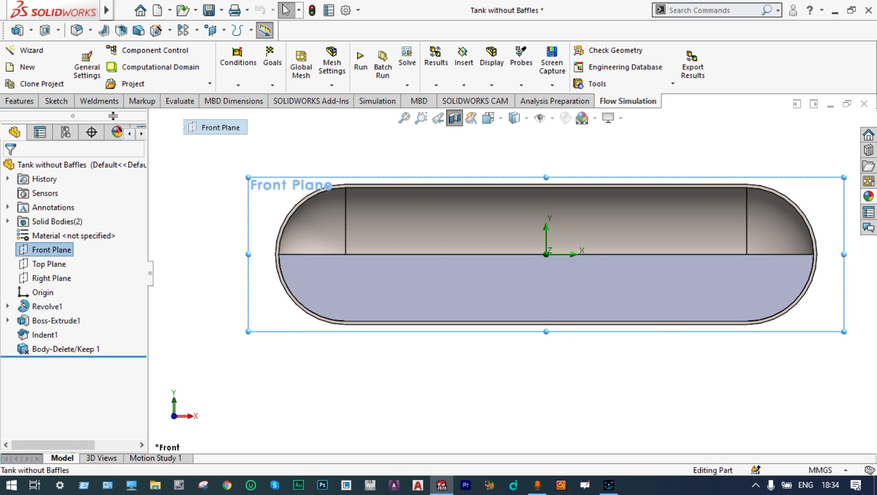
pyautogui.click(67, 102)
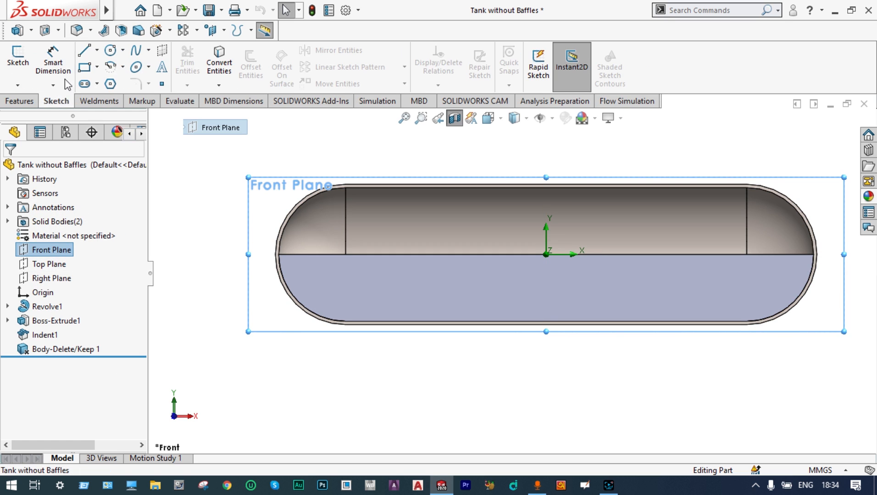
pyautogui.click(85, 50)
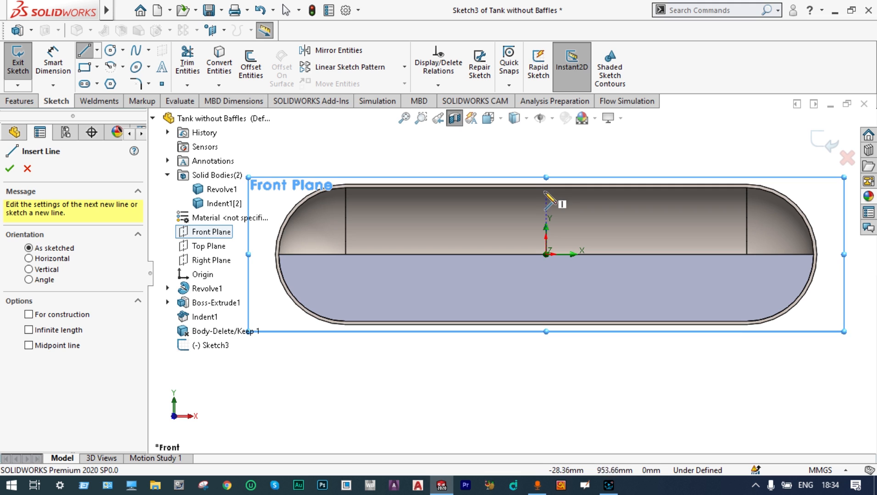
pyautogui.scroll(-2, 545, 193)
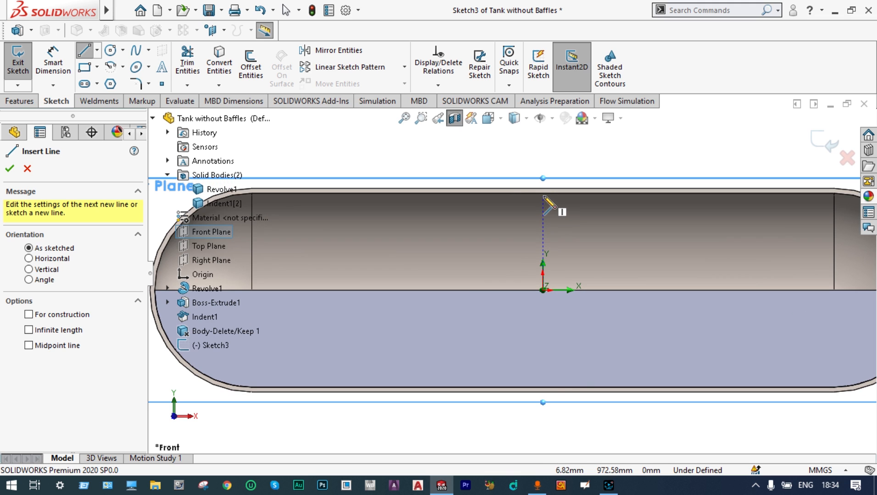
pyautogui.click(543, 195)
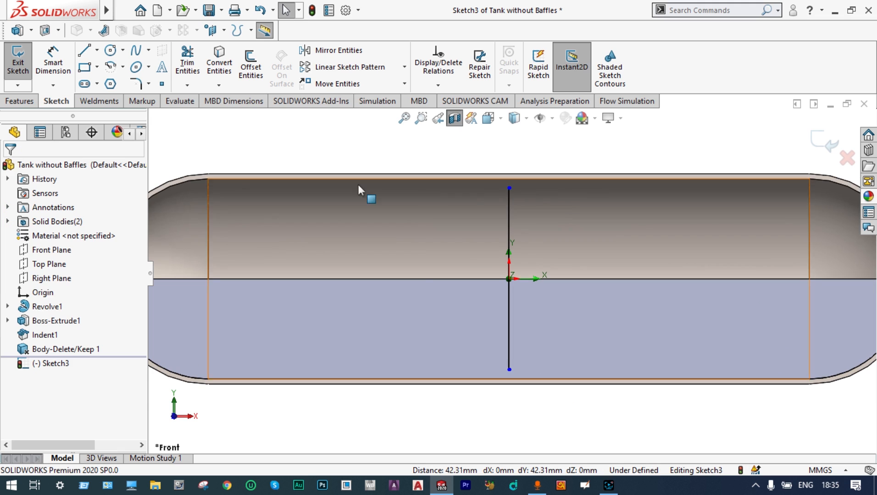
# - Set the length of the vertical sketch line through the origin to 2000 mm
pyautogui.click(53, 64)
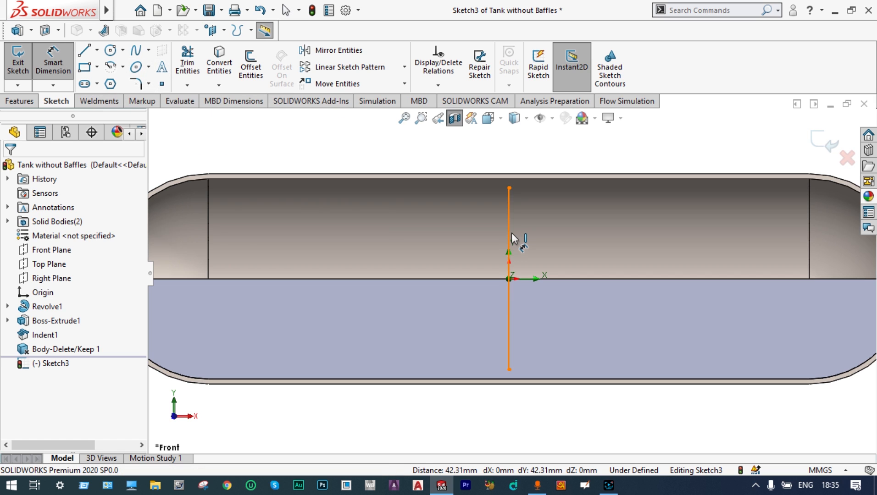
pyautogui.click(510, 236)
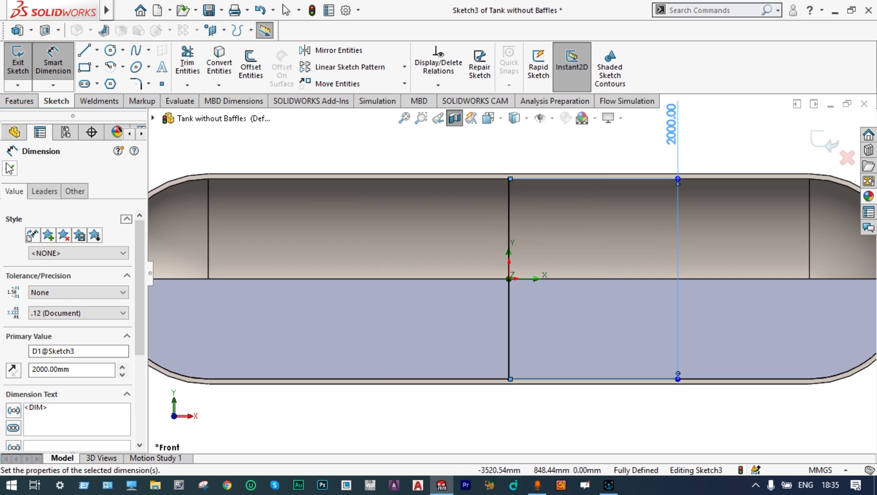
pyautogui.click(10, 168)
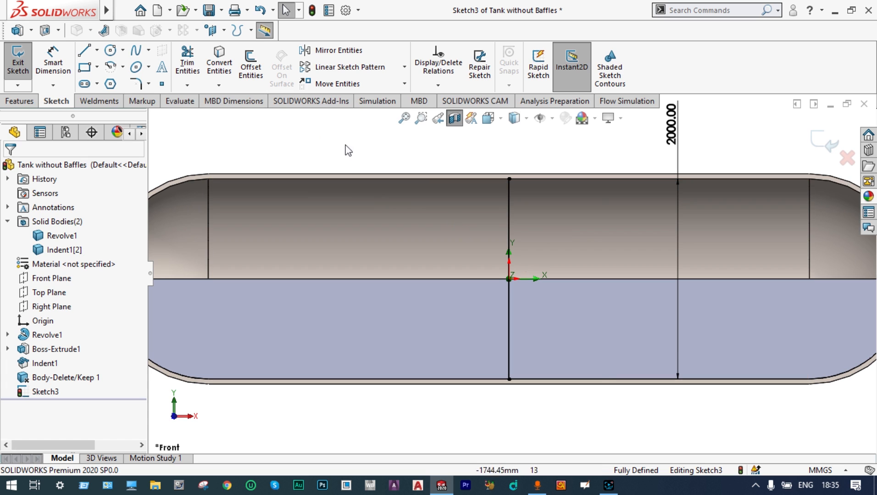
# - Offset the vertical centre line 1000 mm toward the negative X side of the tank
pyautogui.click(509, 216)
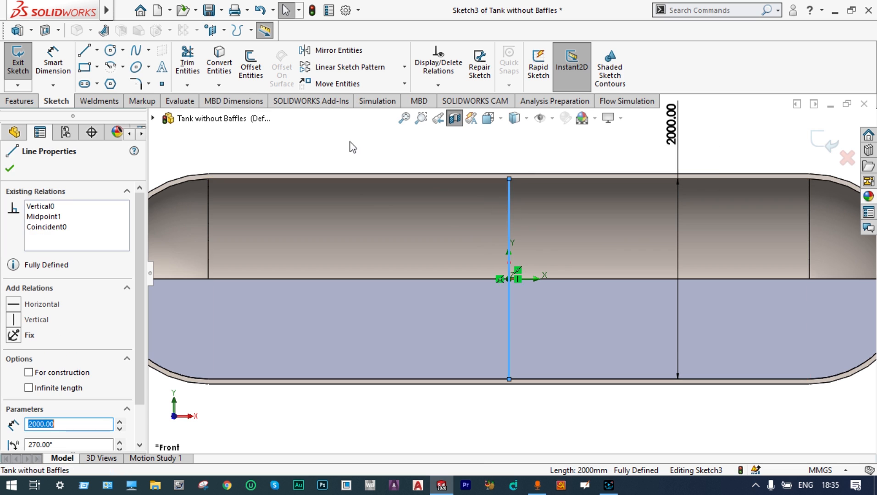
pyautogui.click(248, 83)
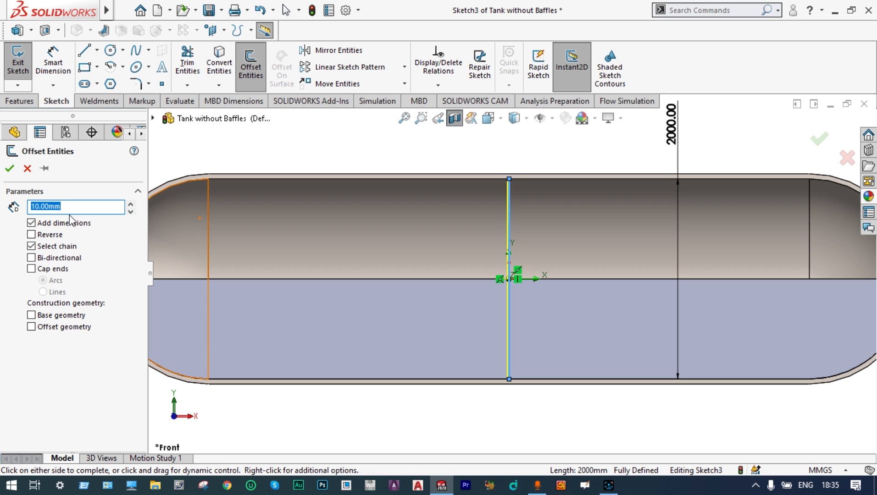
pyautogui.write('1')
pyautogui.press('Return')
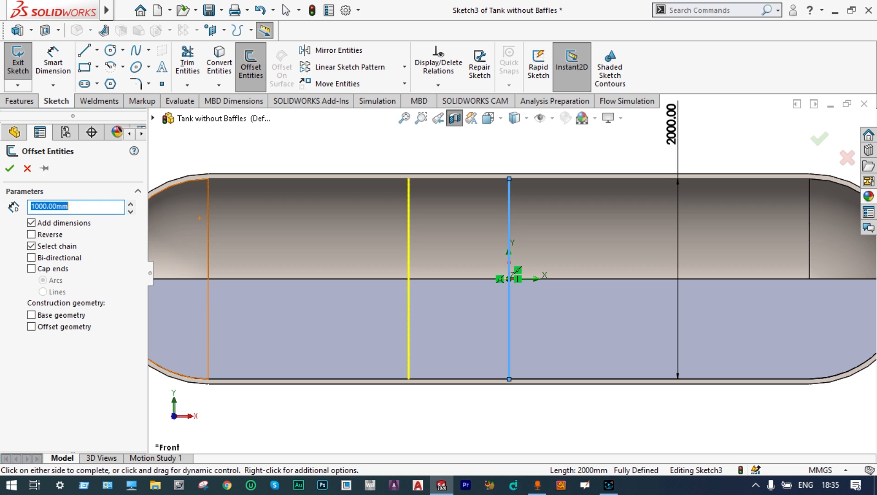
pyautogui.click(9, 168)
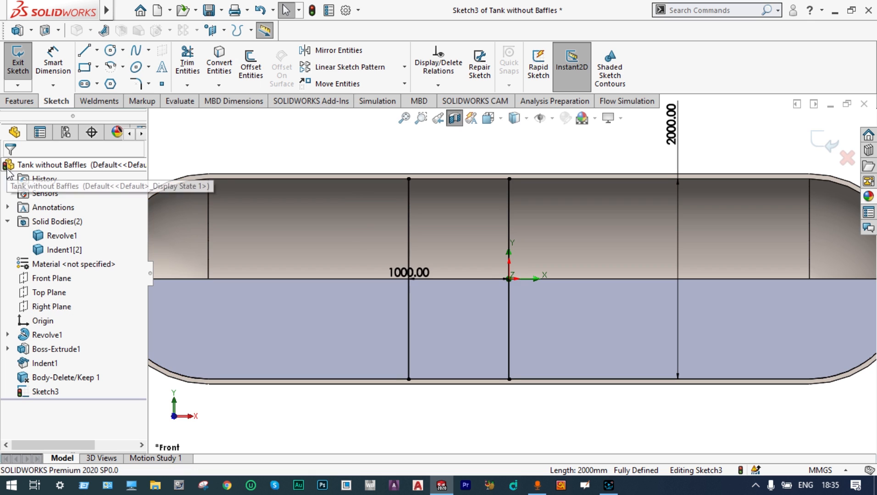
# - Offset the newest line by 1000 mm twice in succession, continuing toward the tank's negative X end
pyautogui.click(409, 214)
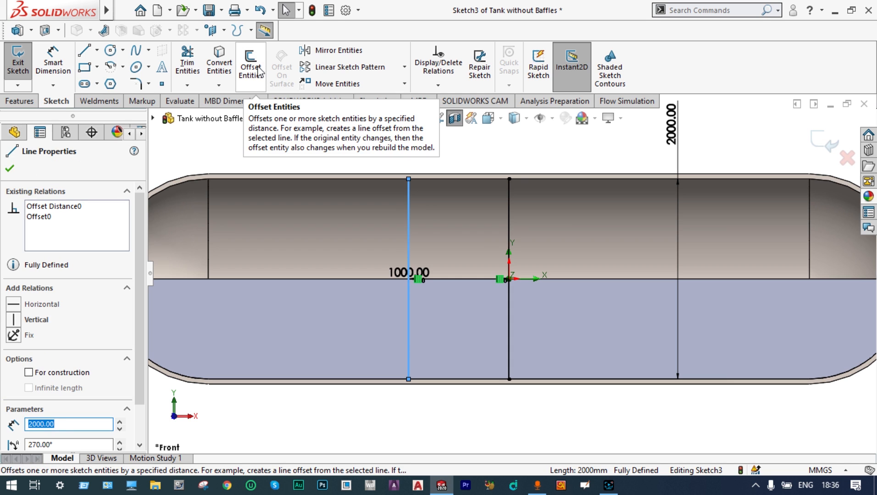
pyautogui.click(259, 71)
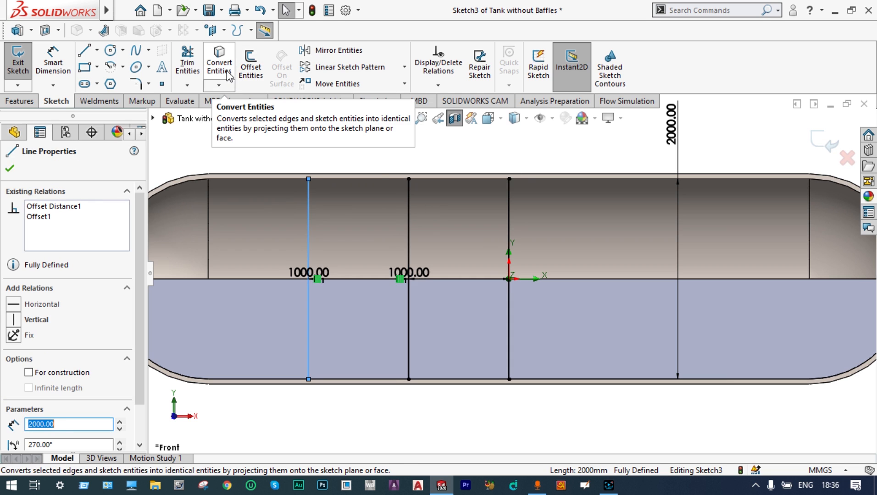
pyautogui.click(251, 66)
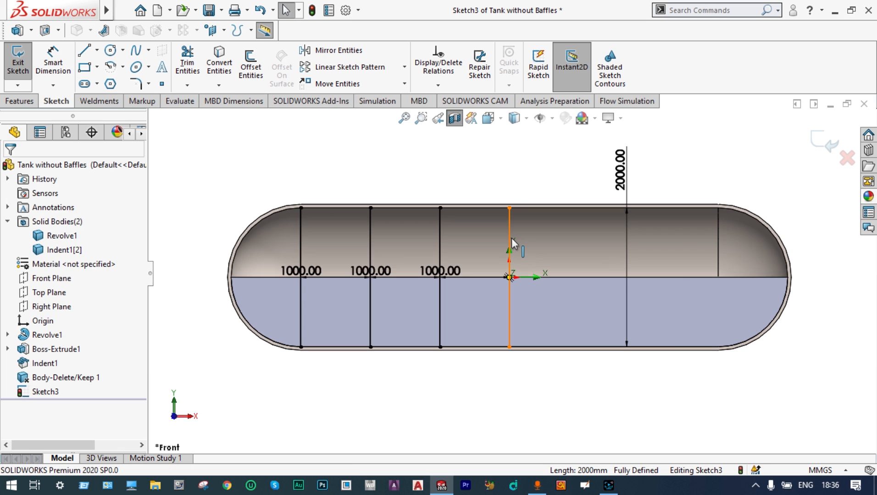
# - Offset three lines successively 1000 mm apart on the positive X side of the centre line, and finish the sketch
pyautogui.click(511, 243)
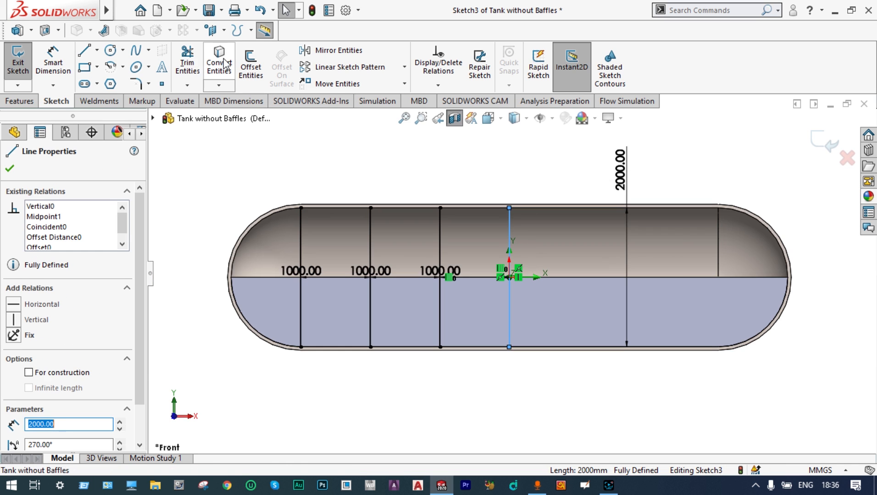
pyautogui.click(250, 66)
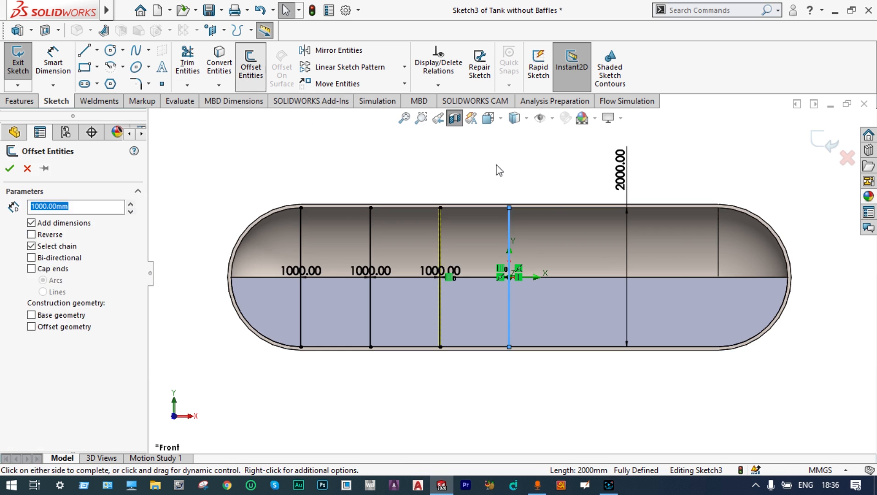
pyautogui.click(557, 233)
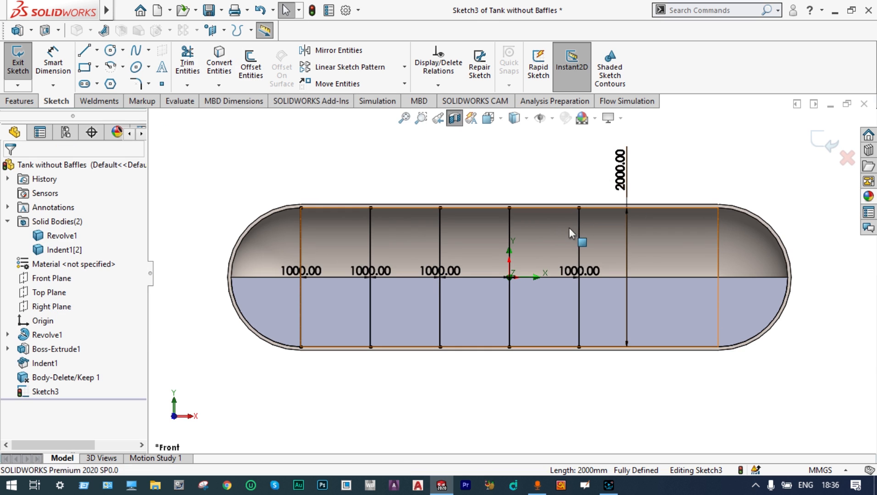
pyautogui.click(578, 237)
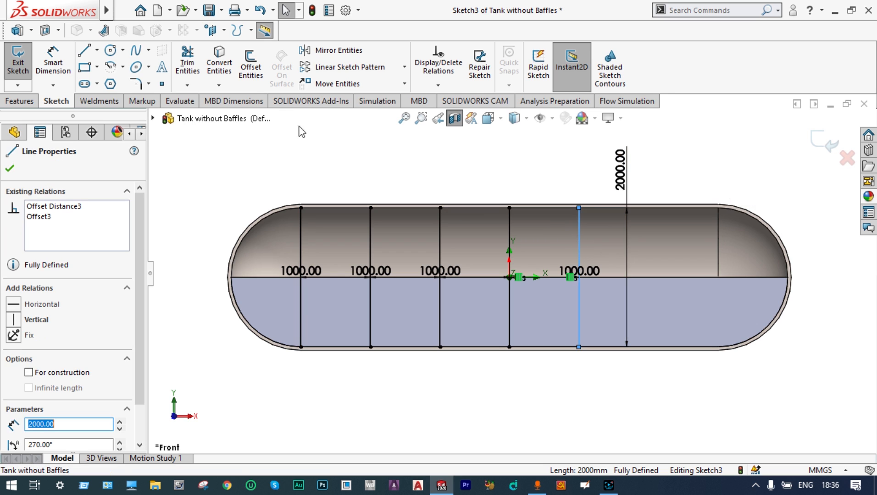
pyautogui.click(251, 69)
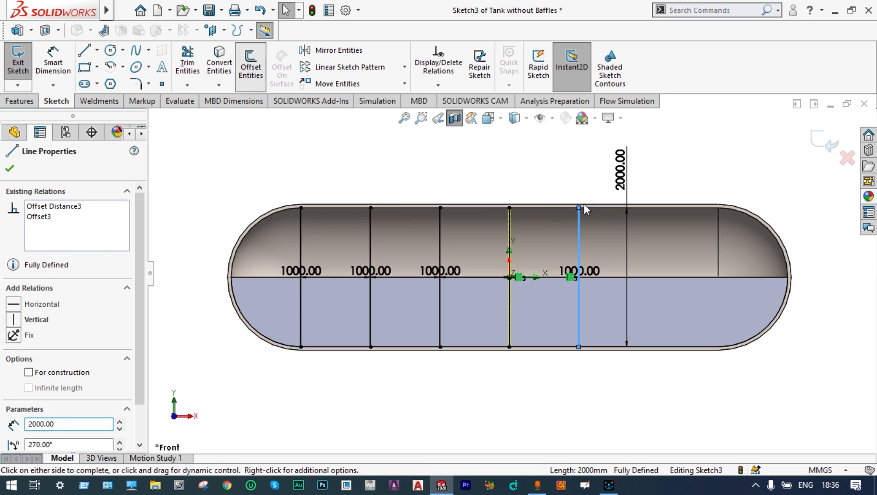
pyautogui.click(658, 251)
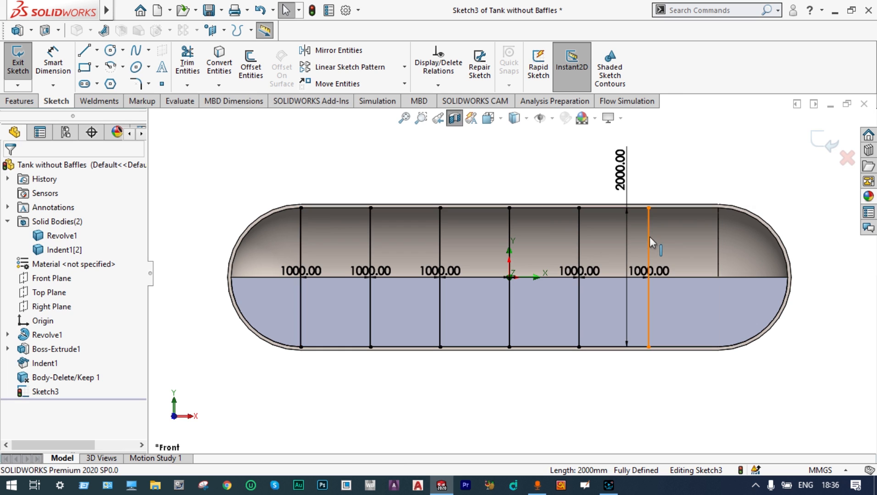
pyautogui.click(649, 236)
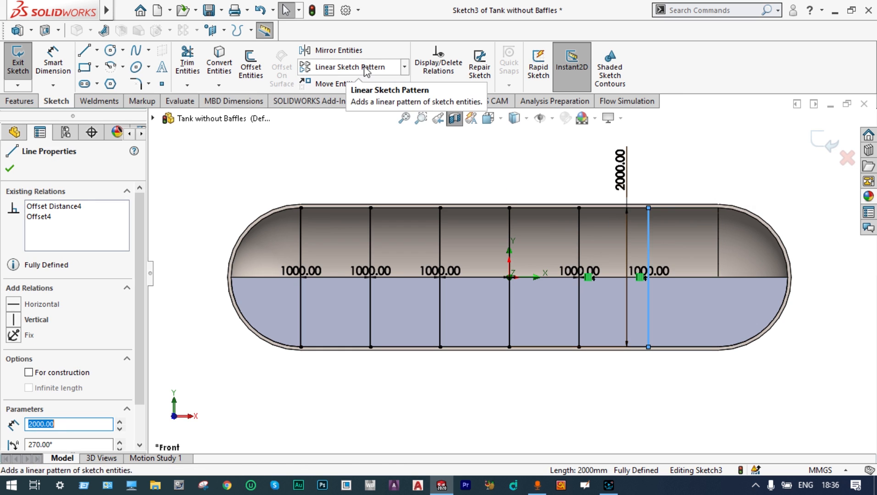
pyautogui.click(251, 69)
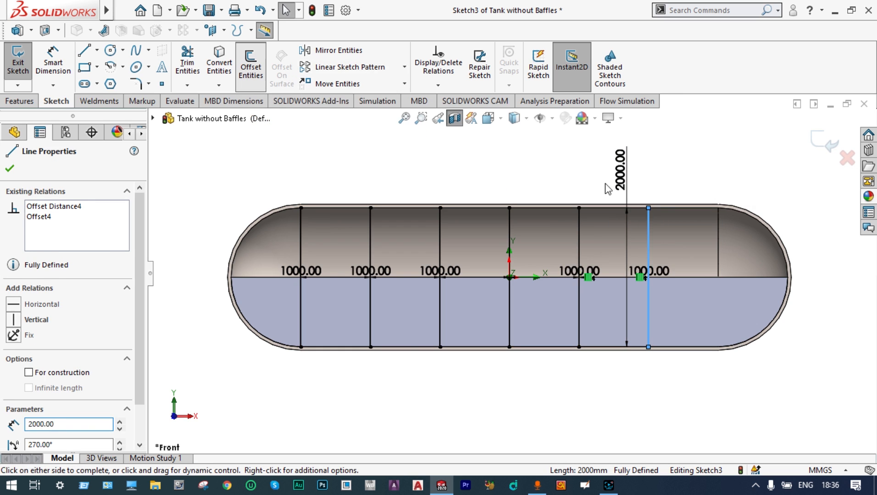
pyautogui.click(694, 248)
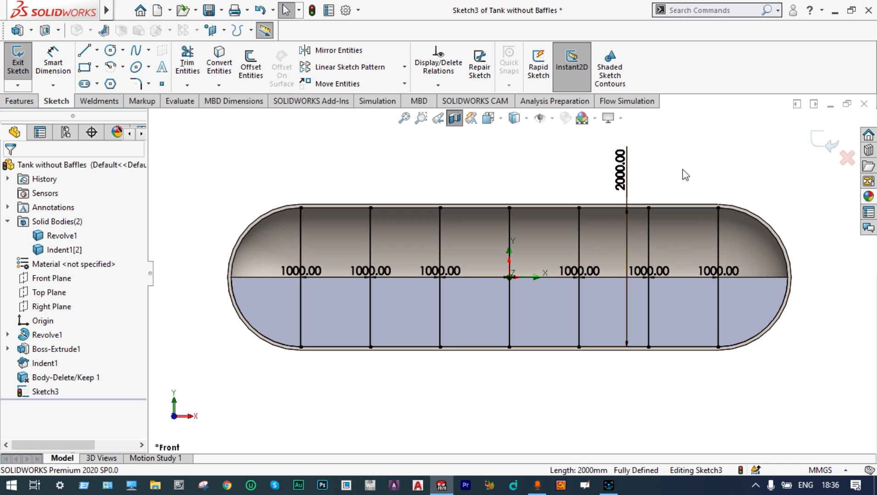
pyautogui.click(821, 146)
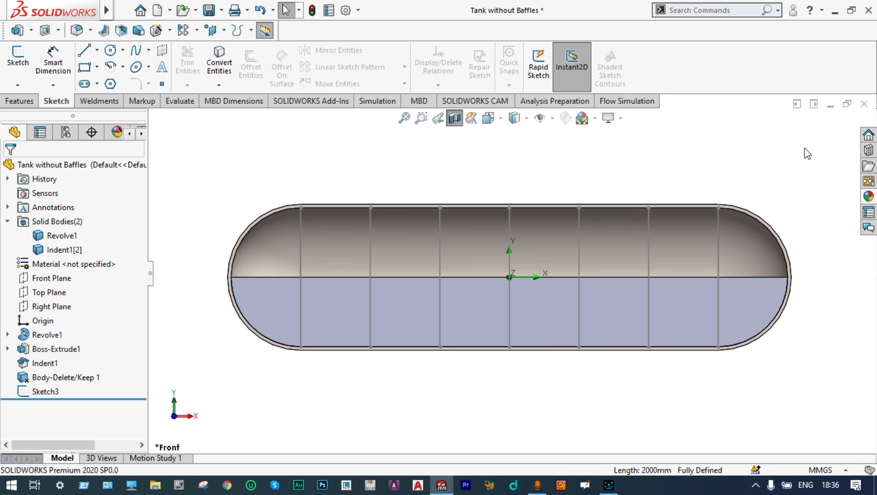
# - Replace the current section view with a planar section through the Right Plane
pyautogui.moveTo(778, 158); pyautogui.dragTo(734, 205, button='middle')
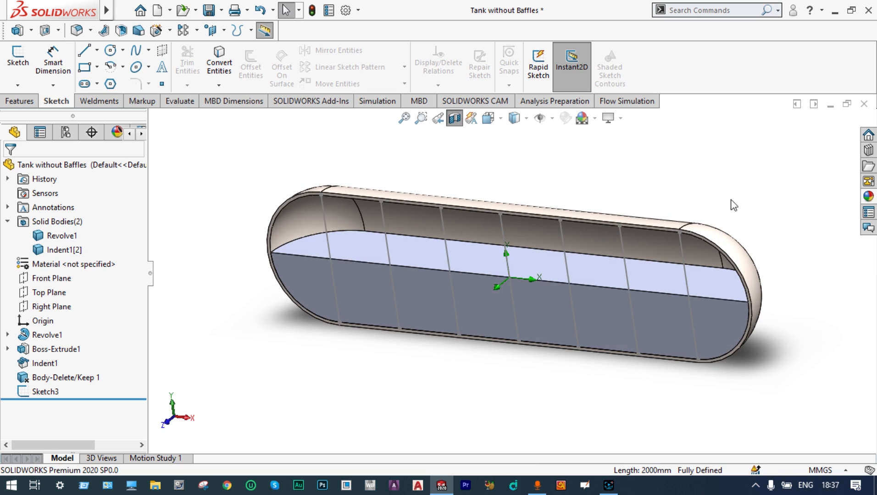
pyautogui.click(454, 119)
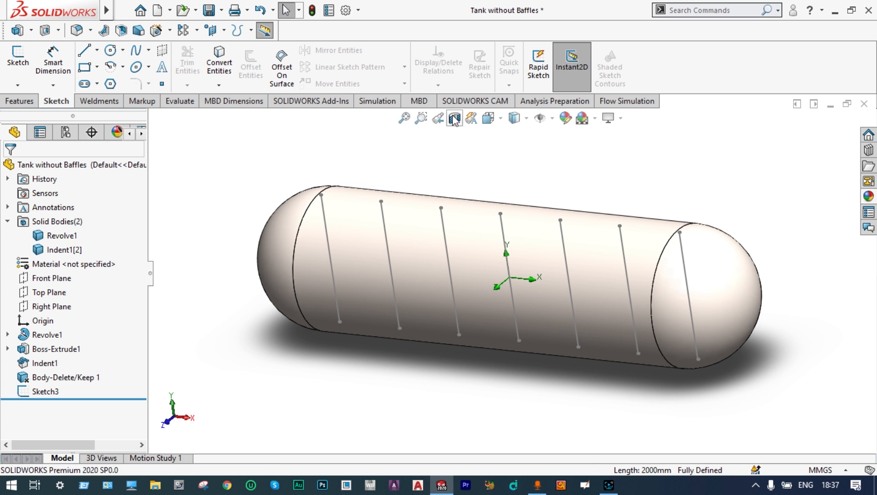
pyautogui.click(454, 119)
pyautogui.click(68, 402)
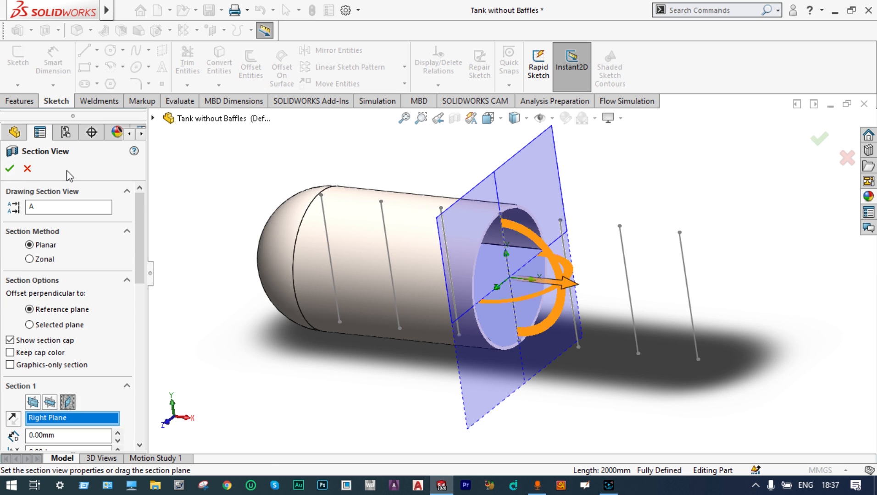
pyautogui.click(9, 168)
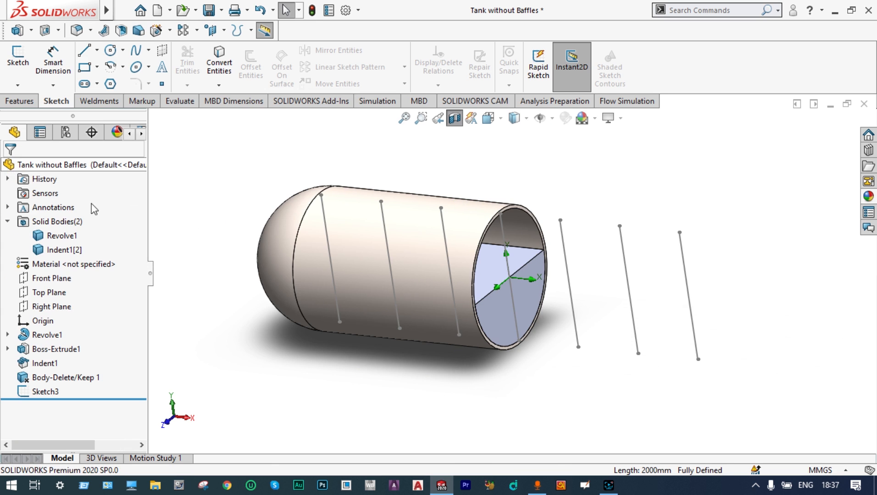
pyautogui.moveTo(631, 184); pyautogui.dragTo(618, 198, button='middle')
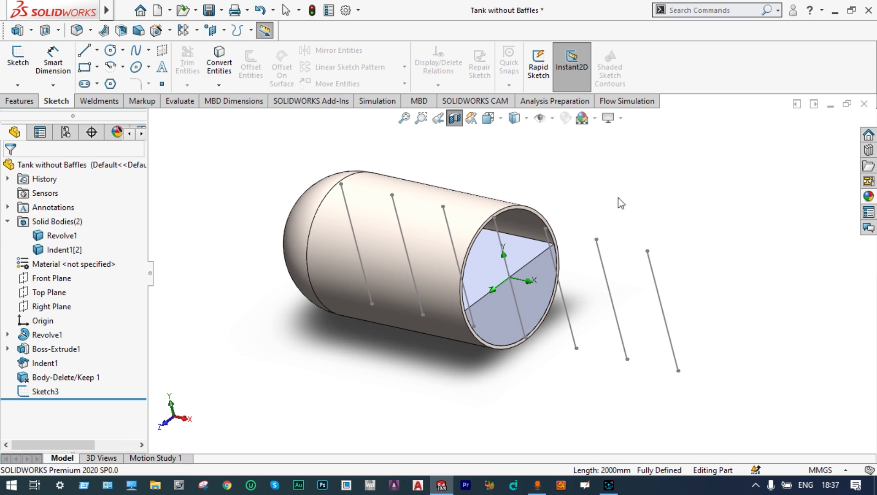
# - Set up a boss extrusion of the Sketch3 lines in Direction 1 up to the tank body Revolve1, with the direction reversed
pyautogui.click(54, 393)
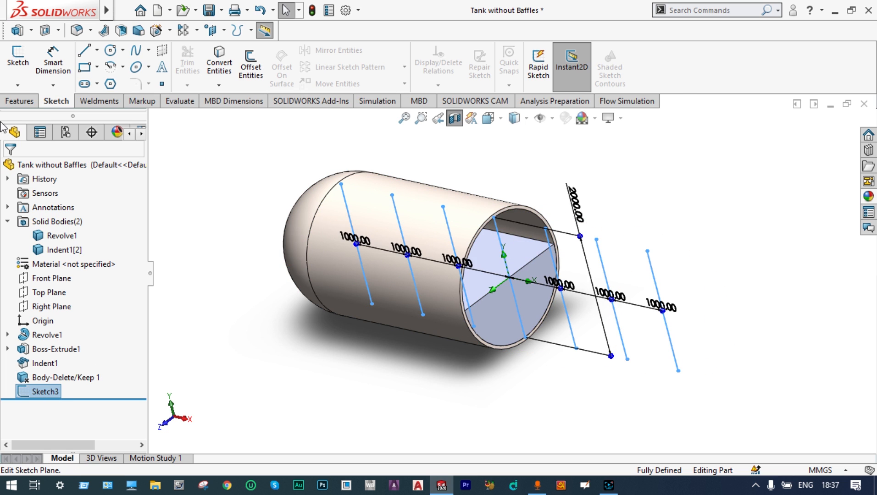
pyautogui.click(14, 105)
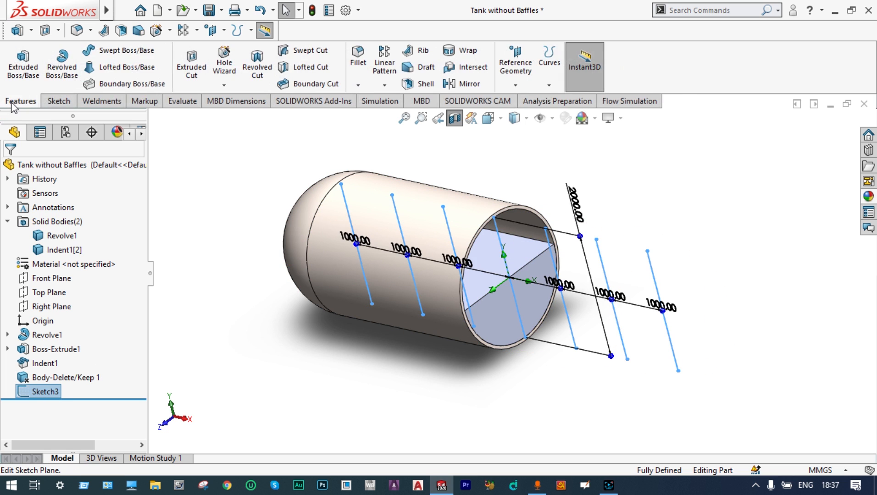
pyautogui.click(17, 62)
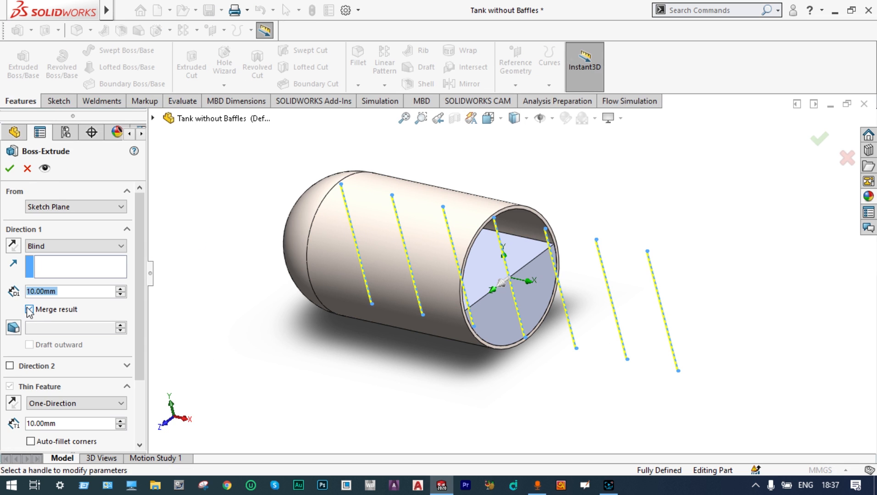
pyautogui.click(75, 246)
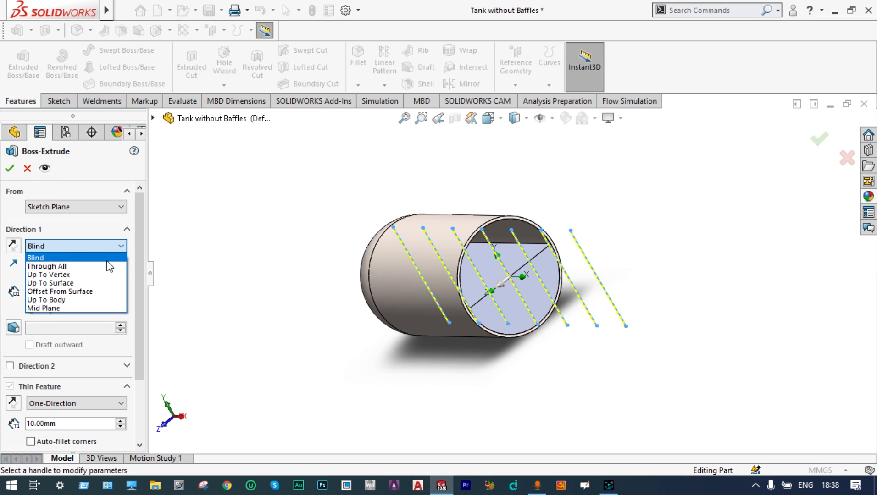
pyautogui.click(82, 299)
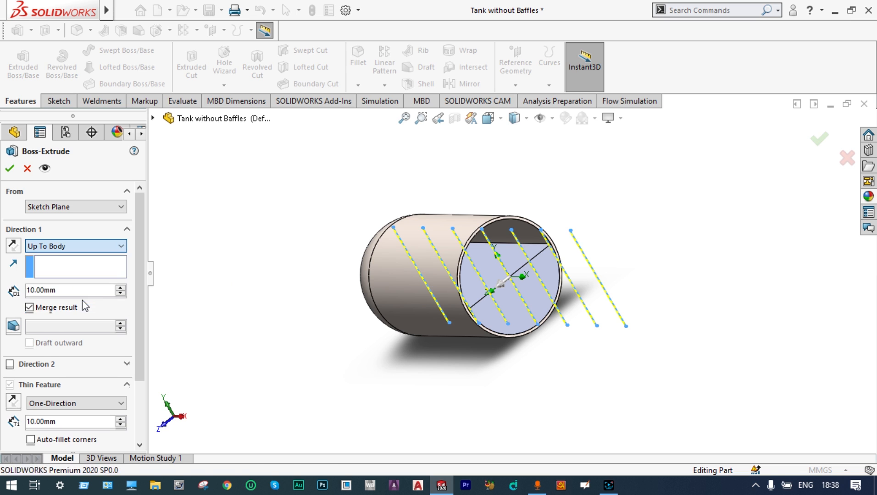
pyautogui.click(531, 241)
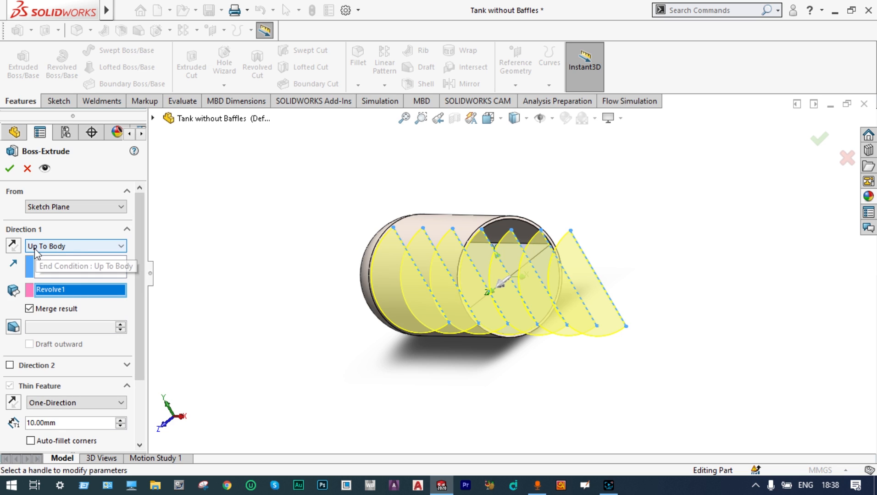
pyautogui.click(18, 246)
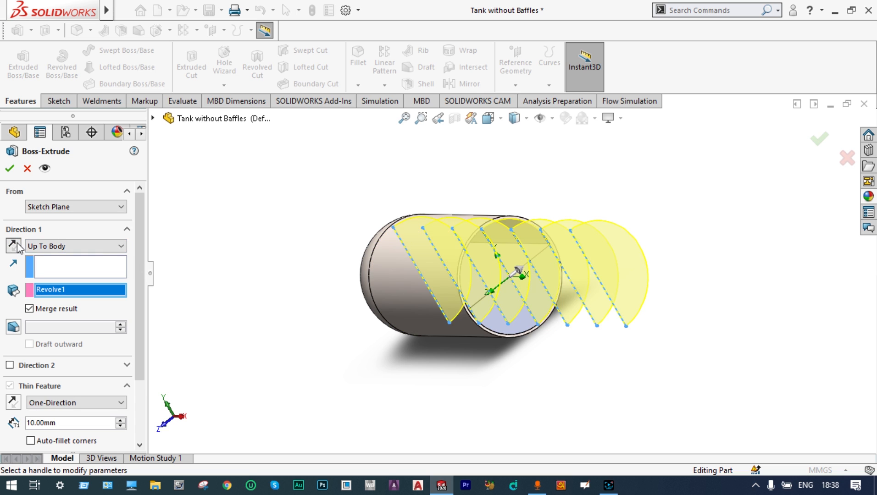
pyautogui.moveTo(274, 236); pyautogui.dragTo(256, 261, button='middle')
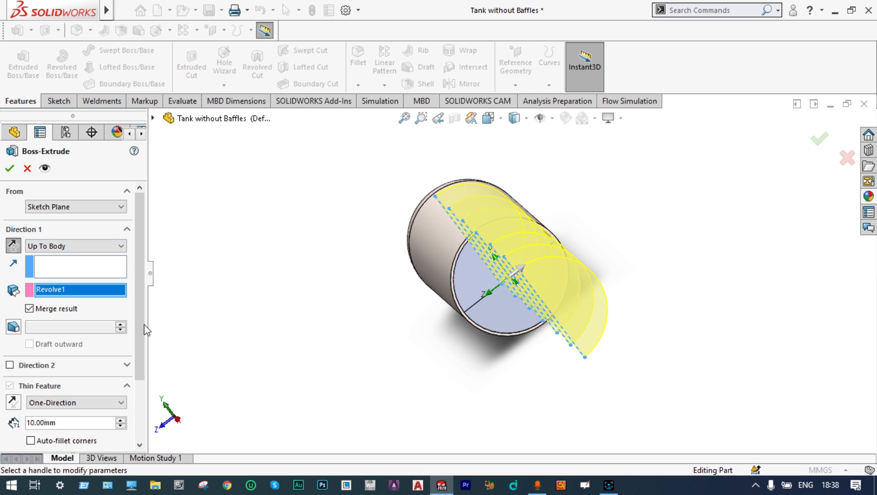
# - Enable Direction 2 of the boss extrusion up to the tank body Revolve1, and complete the baffle plates
pyautogui.click(9, 365)
pyautogui.click(122, 381)
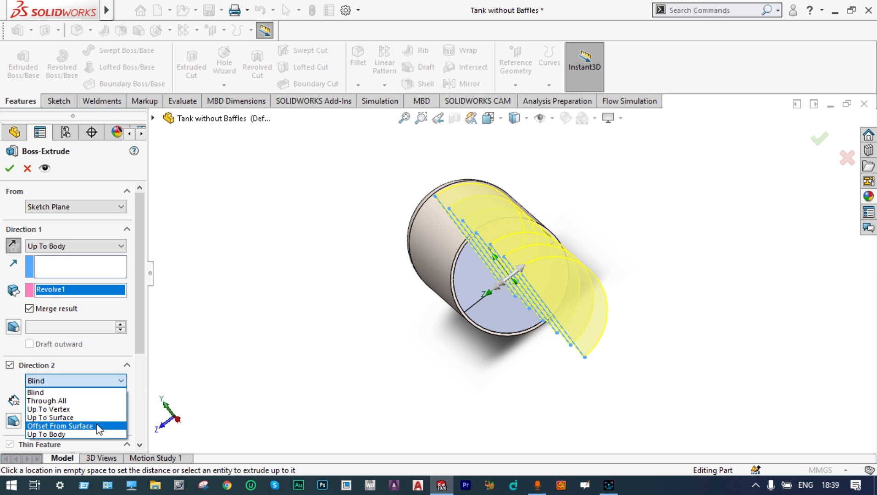
pyautogui.click(93, 435)
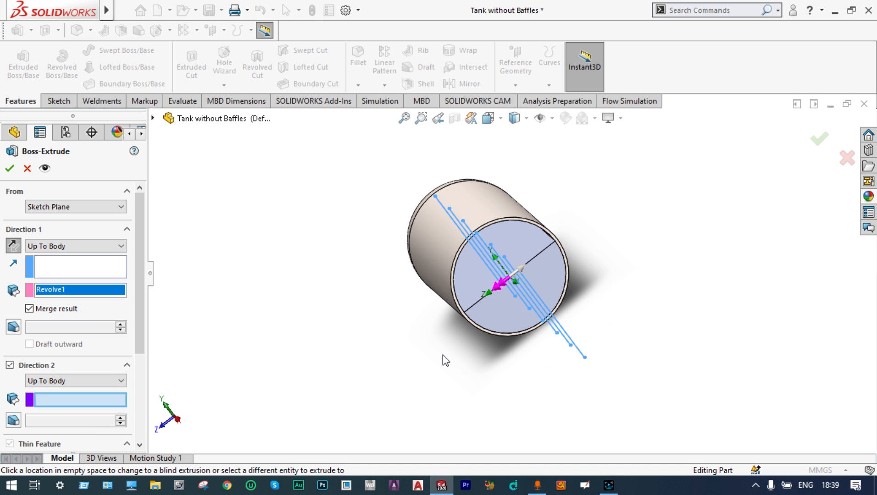
pyautogui.moveTo(415, 365)
pyautogui.mouseDown(button='middle')
pyautogui.moveTo(399, 393)
pyautogui.moveTo(422, 366)
pyautogui.mouseUp(button='middle')
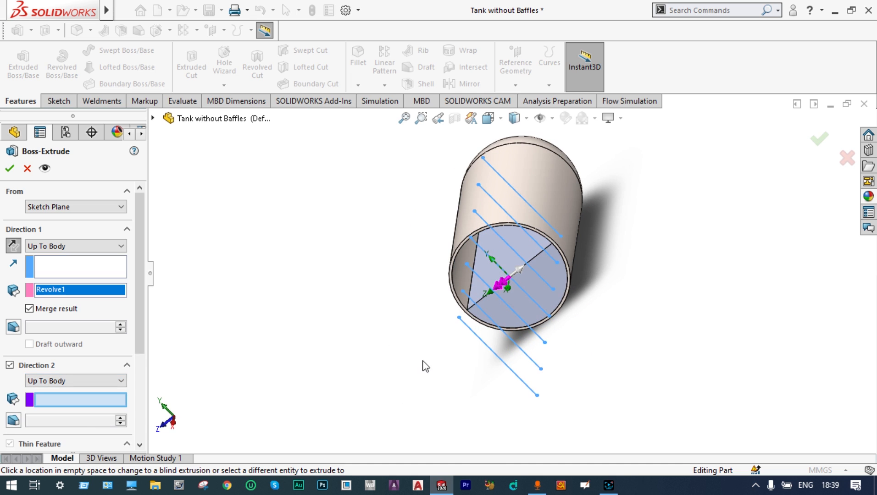
pyautogui.click(463, 282)
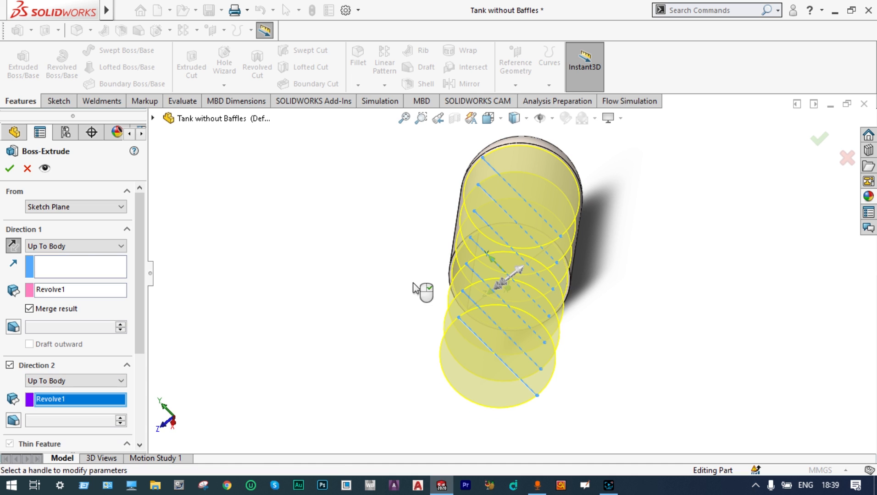
pyautogui.click(9, 168)
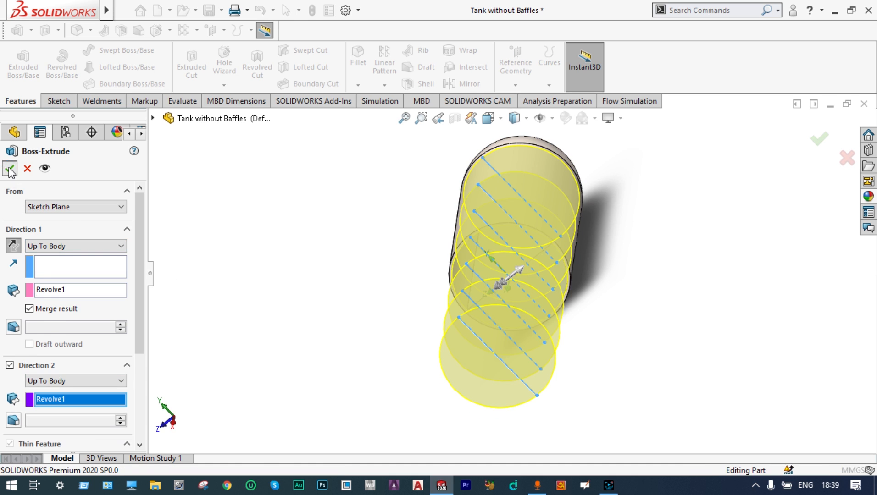
# - Replace the current section view with a planar section through the Front Plane and examine the baffles inside the tank
pyautogui.moveTo(452, 313)
pyautogui.mouseDown(button='middle')
pyautogui.moveTo(526, 239)
pyautogui.moveTo(332, 332)
pyautogui.mouseUp(button='middle')
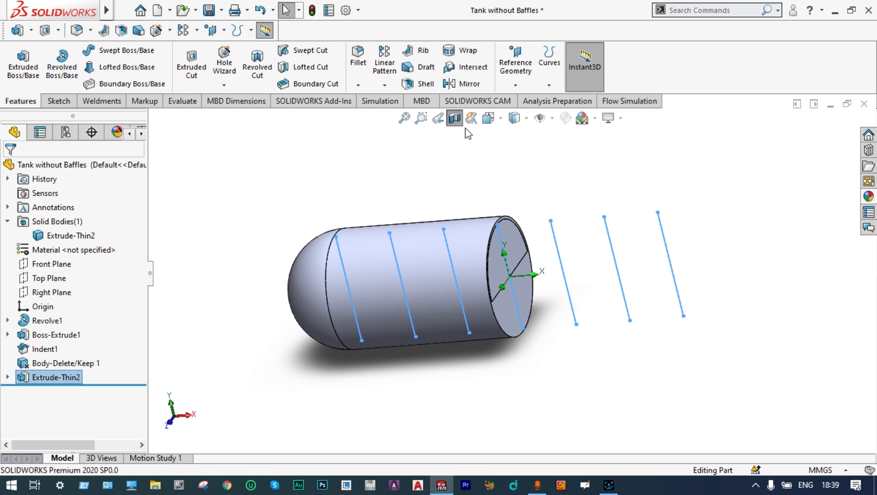
pyautogui.click(455, 118)
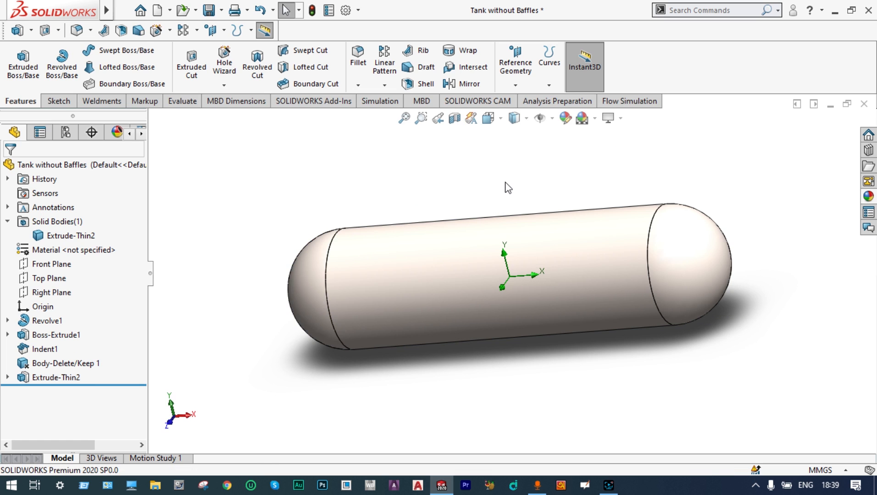
pyautogui.click(454, 120)
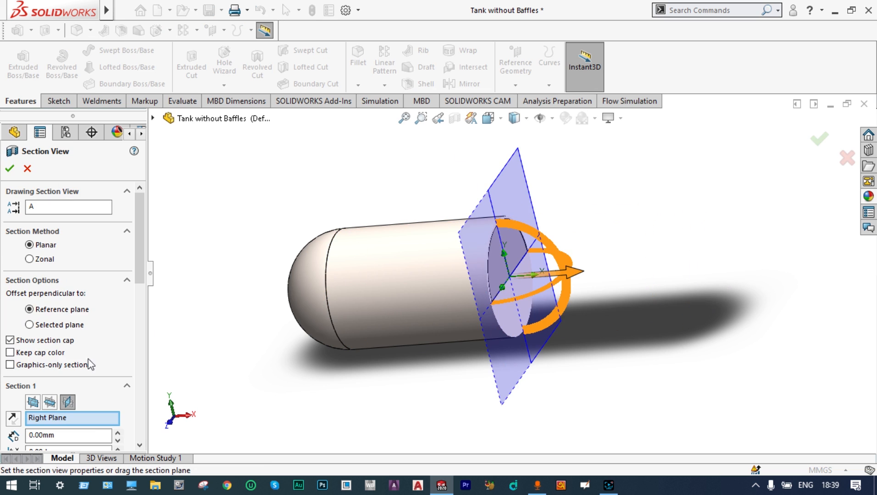
pyautogui.click(33, 402)
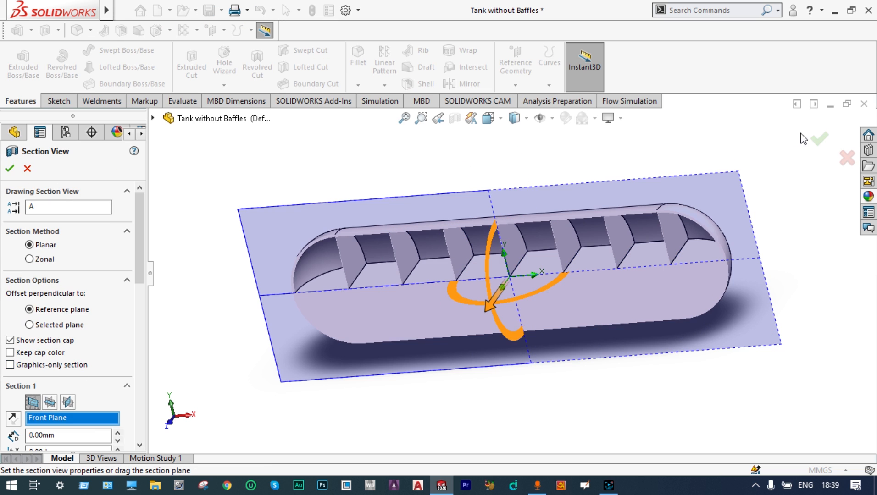
pyautogui.click(829, 144)
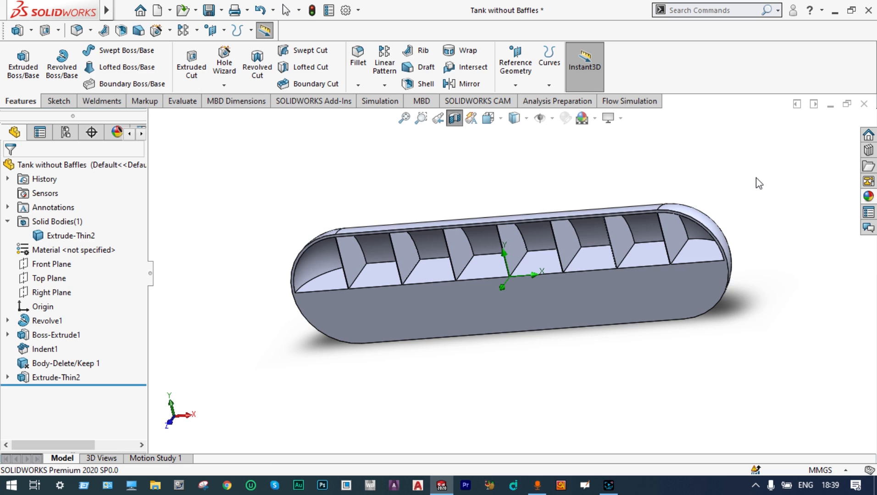
pyautogui.moveTo(759, 182); pyautogui.dragTo(681, 186, button='middle')
pyautogui.scroll(-1, 519, 237)
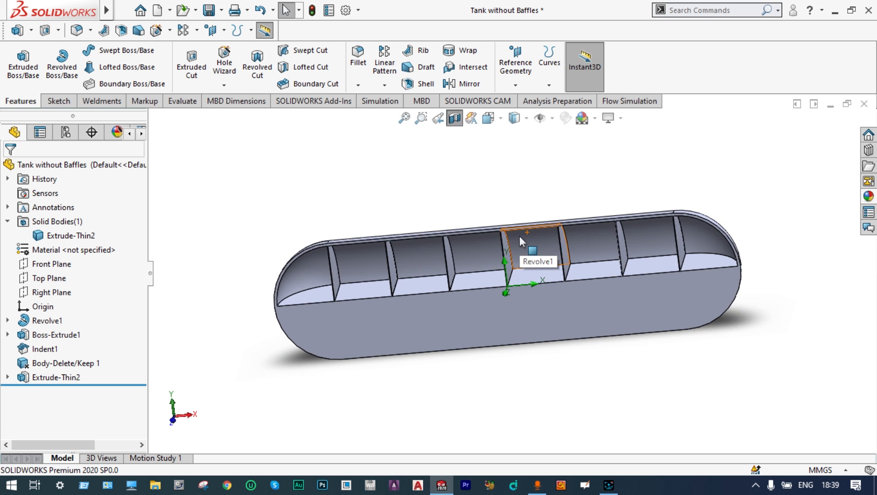
pyautogui.moveTo(505, 188); pyautogui.dragTo(487, 200, button='middle')
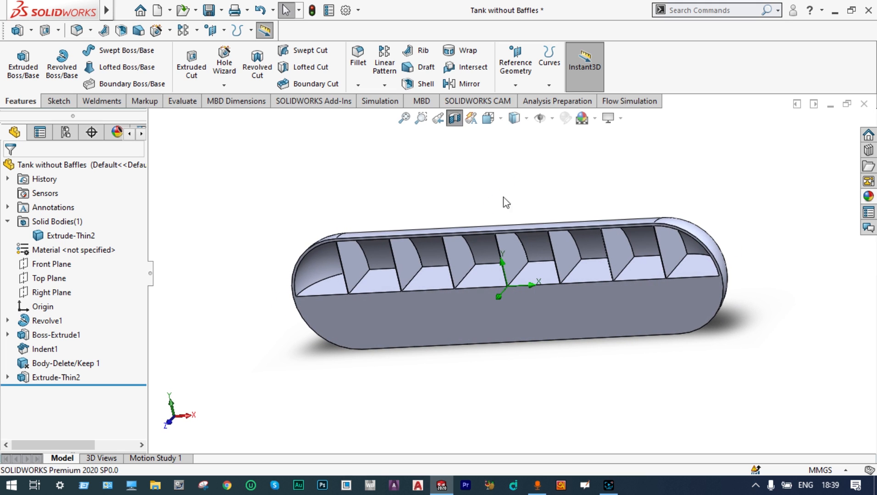
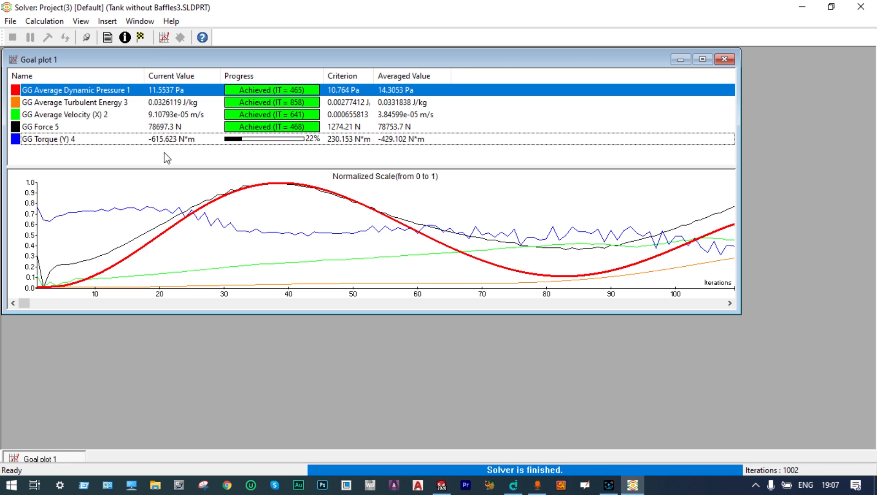
# - Close the goal plot and the solver window, and orient the tank model to the Front view
pyautogui.click(723, 59)
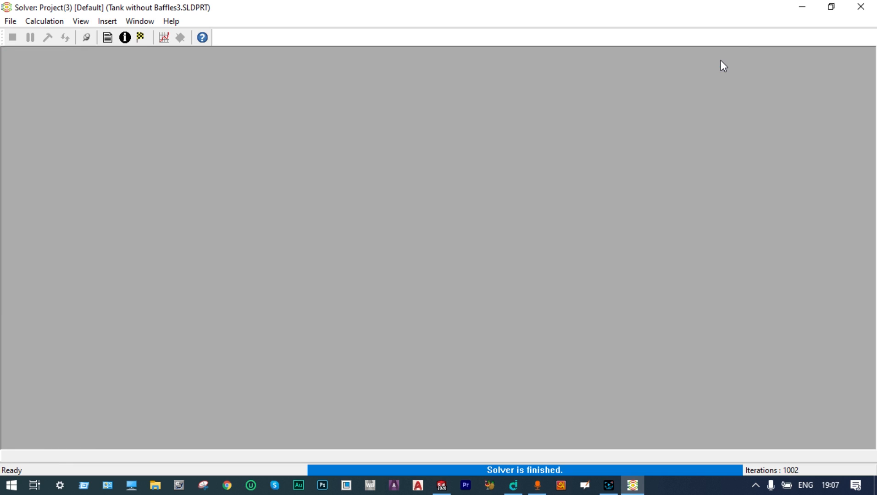
pyautogui.click(859, 7)
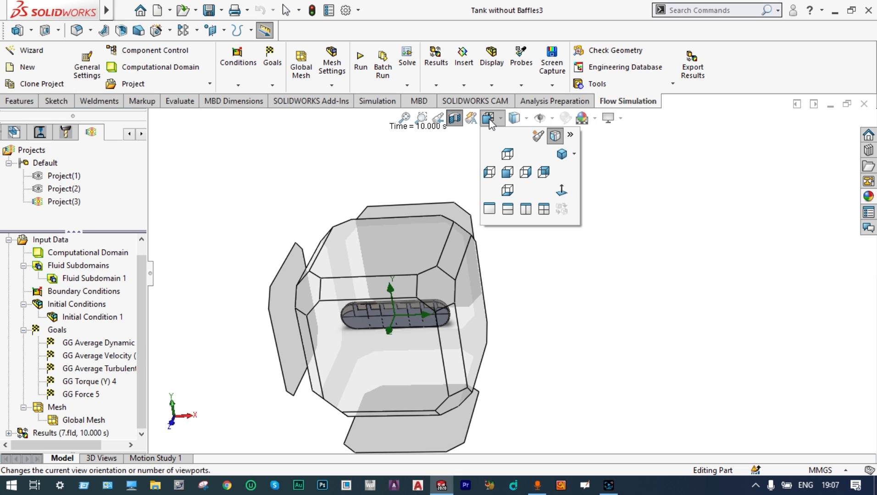
pyautogui.click(507, 173)
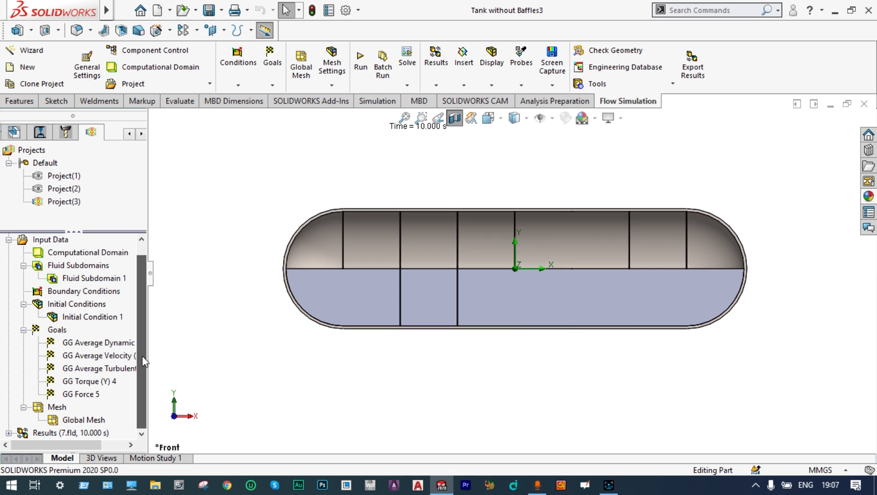
# - Start the Transient Explorer for the Project(3) results and place its timeline below the tank
pyautogui.rightClick(56, 434)
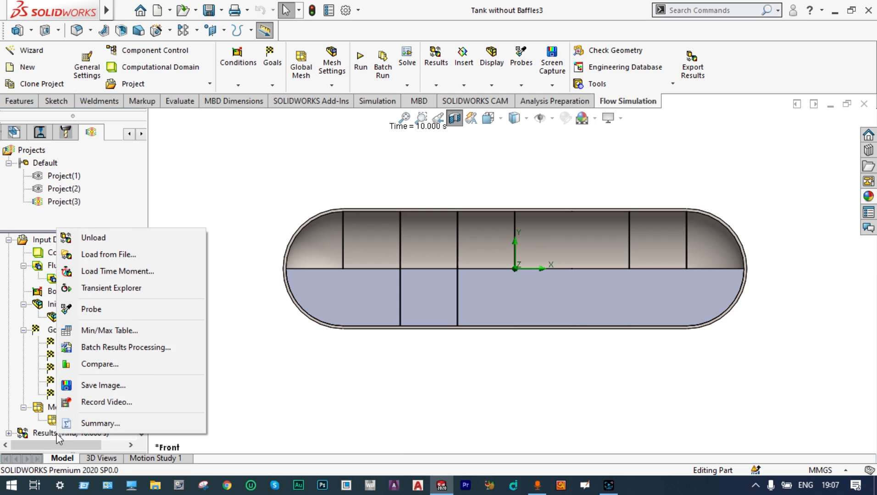
pyautogui.click(125, 288)
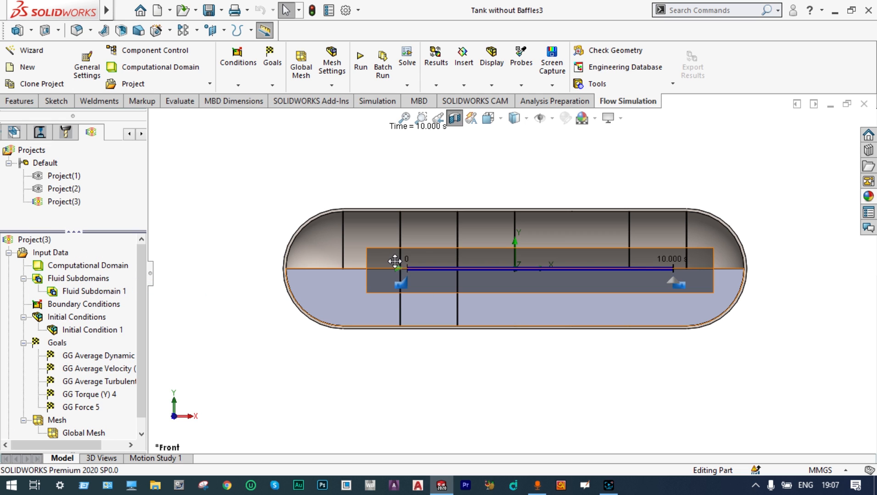
pyautogui.moveTo(394, 261); pyautogui.dragTo(358, 419)
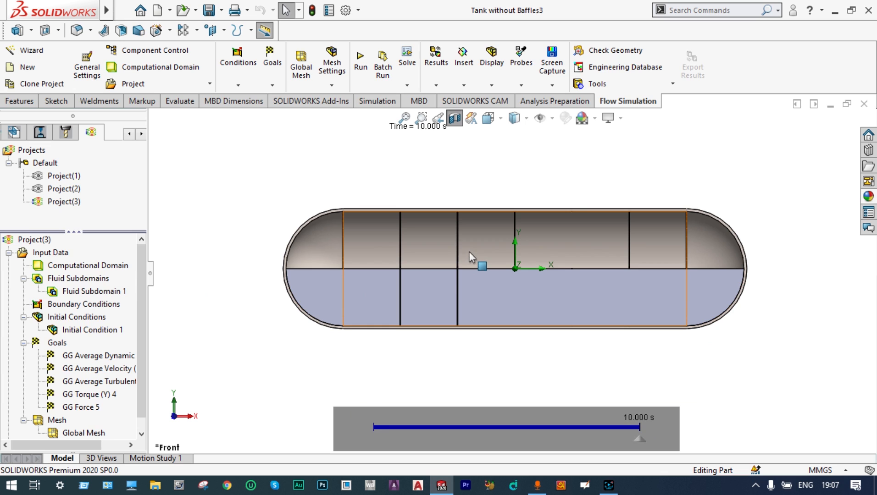
pyautogui.scroll(-1, 469, 252)
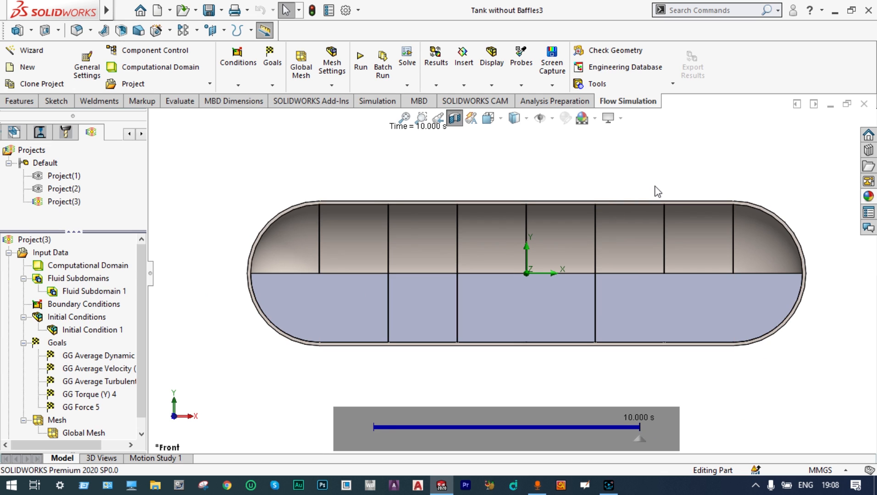
pyautogui.scroll(-1, 656, 185)
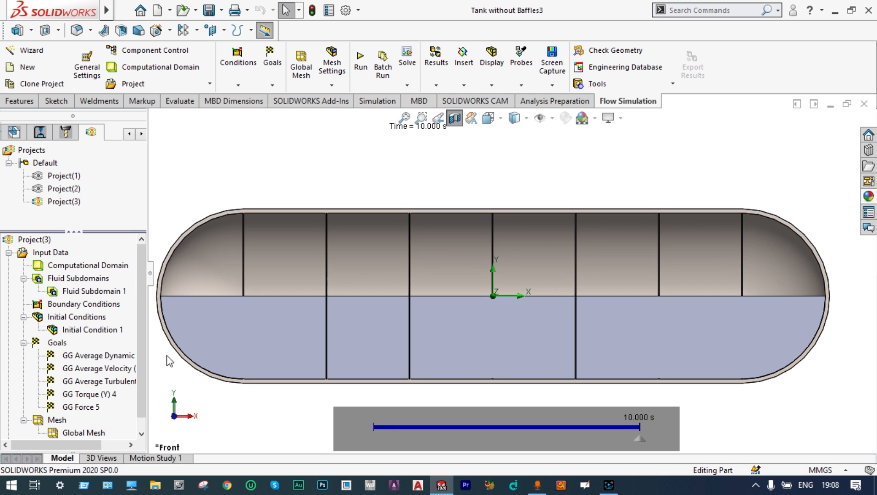
# - Insert a cut plot on the Front Plane with Immiscible Propane contours
pyautogui.scroll(-1, 140, 327)
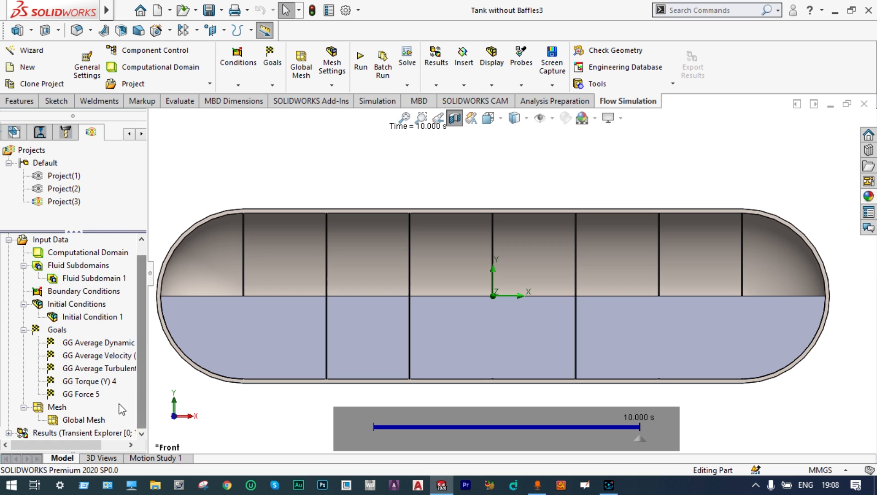
pyautogui.click(8, 433)
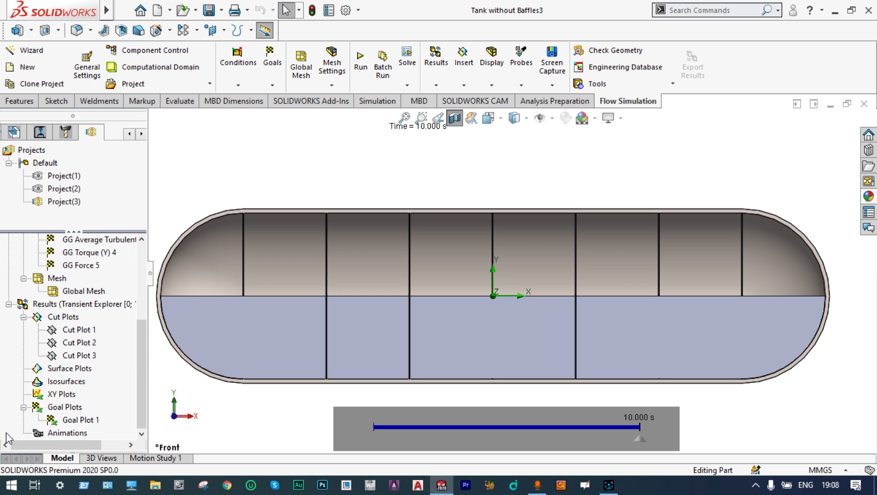
pyautogui.rightClick(73, 319)
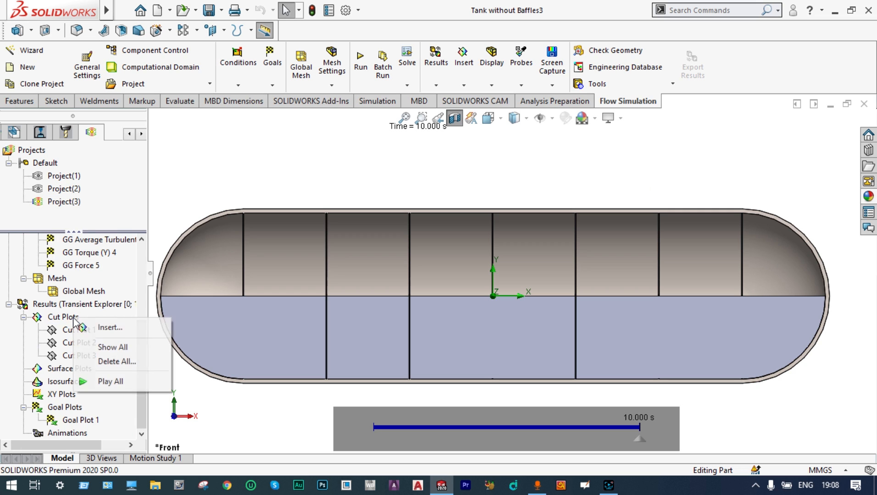
pyautogui.click(97, 329)
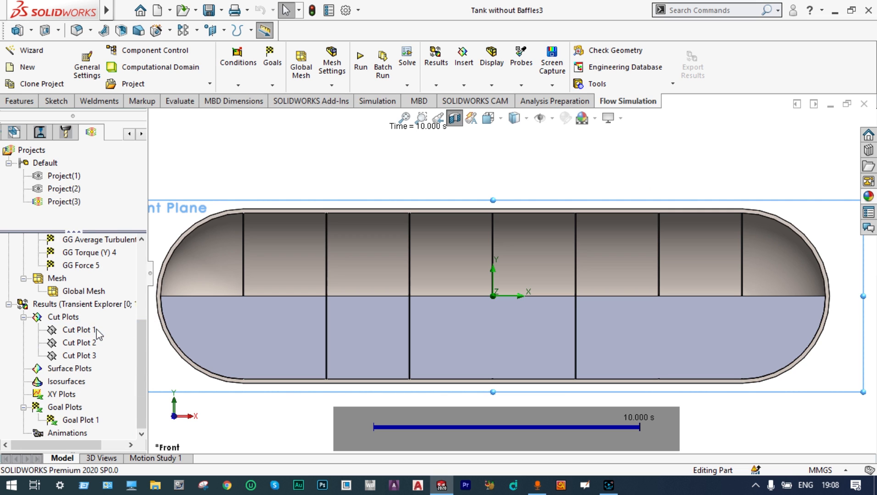
pyautogui.click(83, 353)
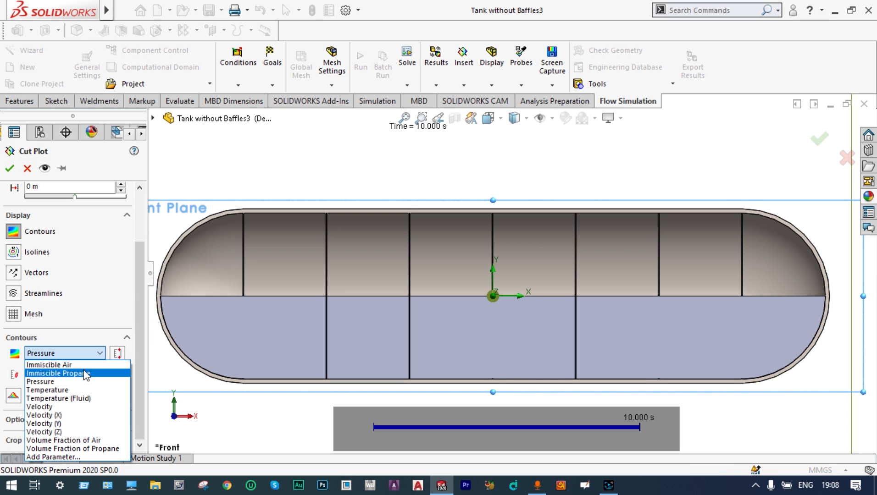
pyautogui.click(86, 374)
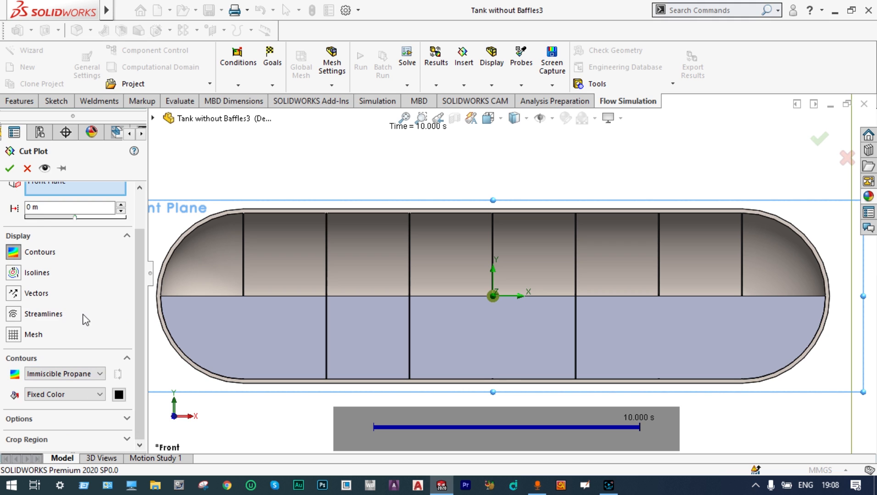
pyautogui.click(9, 169)
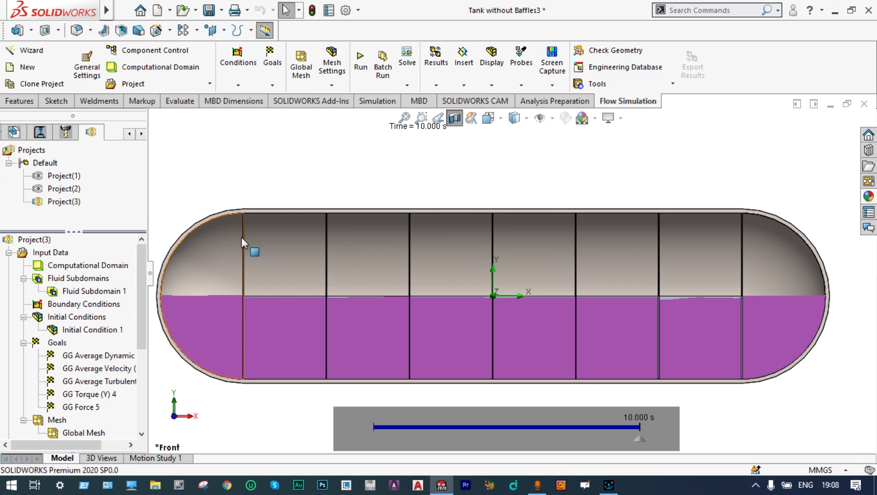
# - Play the transient propane sloshing animation from the timeline, and pause it at 3.100 s
pyautogui.moveTo(362, 422)
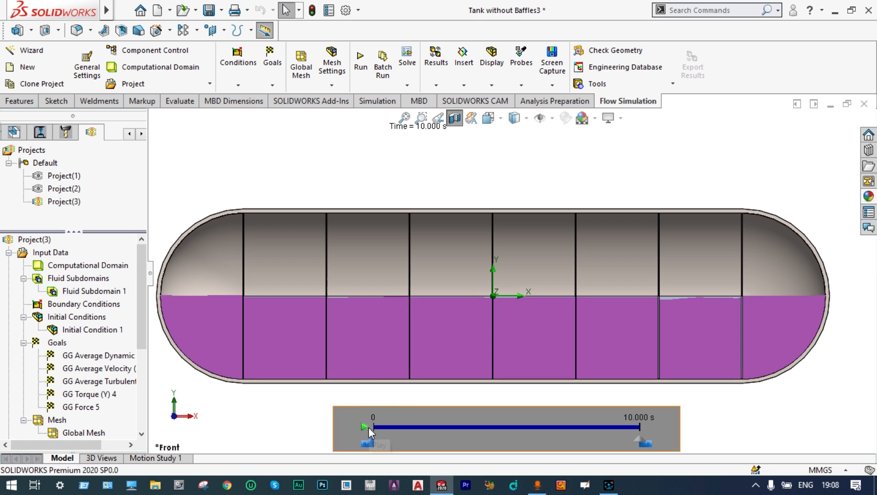
pyautogui.click(368, 428)
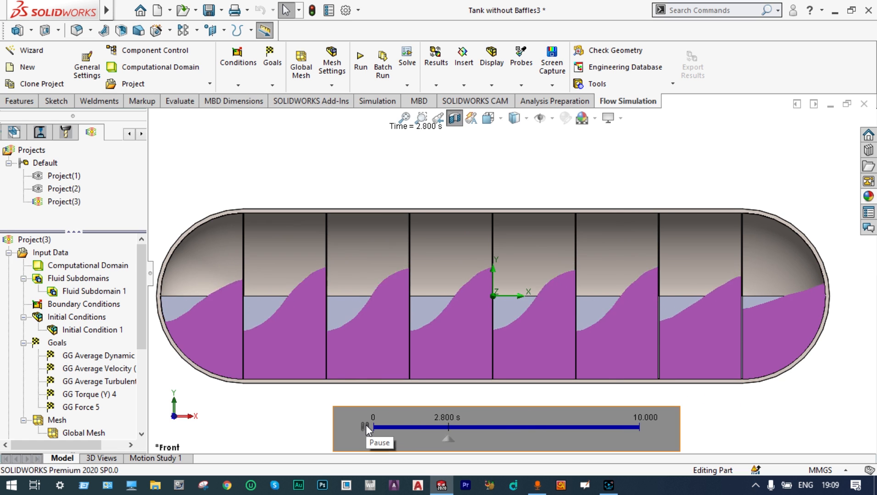
pyautogui.click(366, 427)
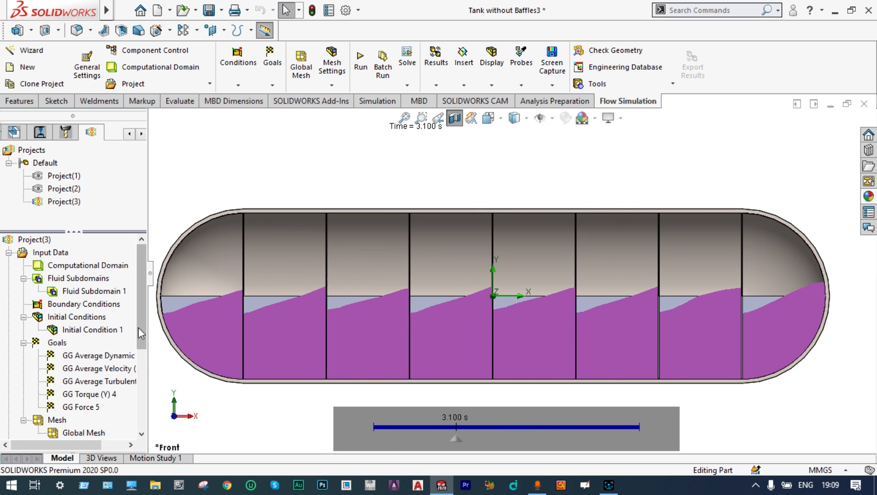
# - Insert another Front Plane cut plot with Volume Fraction of Propane contours and play its transient animation
pyautogui.scroll(-2, 139, 336)
pyautogui.rightClick(85, 433)
pyautogui.click(147, 255)
pyautogui.scroll(-2, 140, 326)
pyautogui.doubleClick(108, 316)
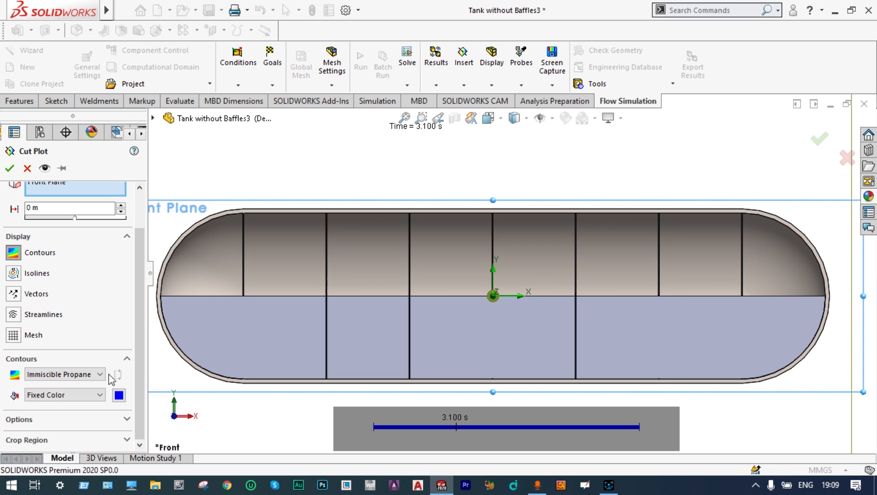
pyautogui.click(101, 375)
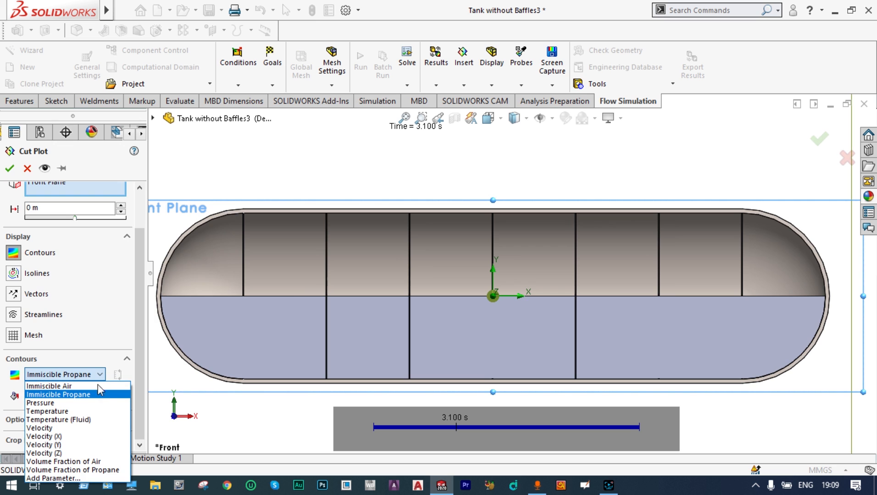
pyautogui.click(107, 471)
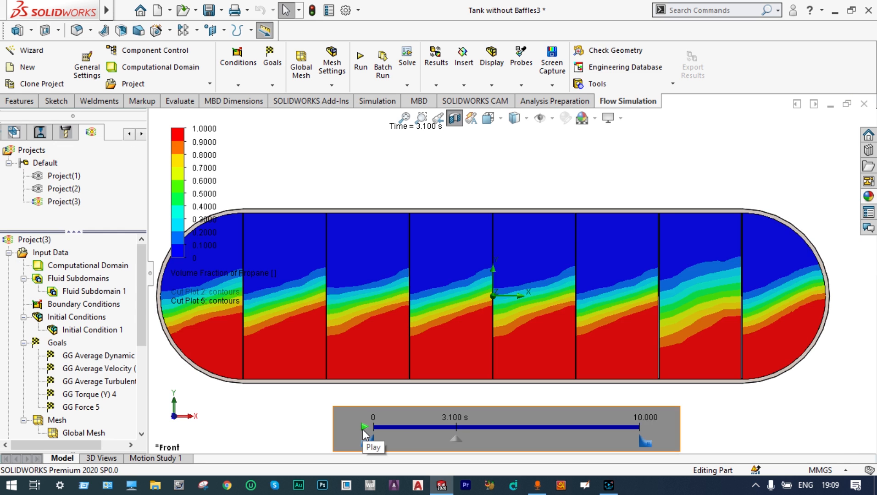
pyautogui.click(365, 428)
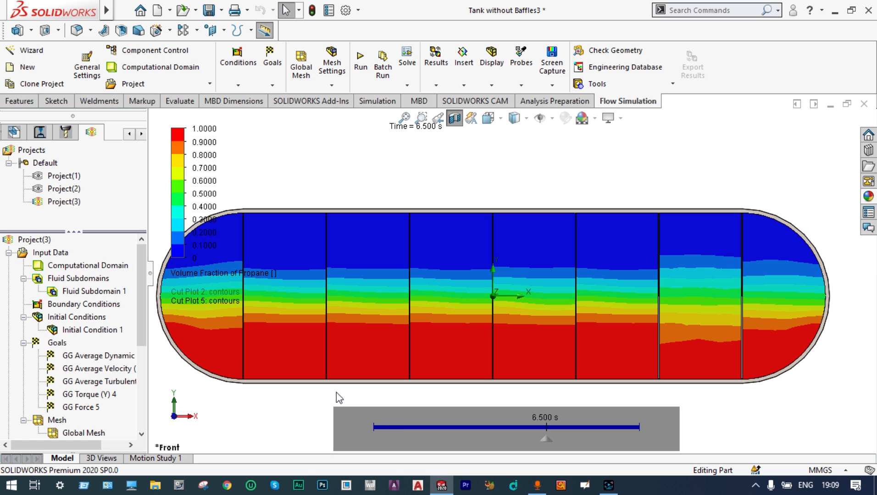
# - Clear and hide the Volume Fraction of Propane cut plot, and turn off the Transient Explorer for the Project(3) results
pyautogui.scroll(-3, 96, 399)
pyautogui.rightClick(87, 394)
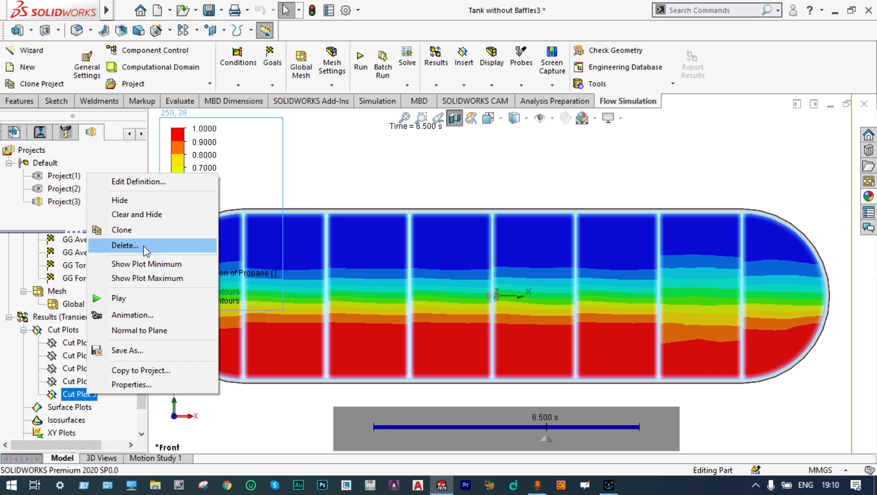
pyautogui.click(151, 214)
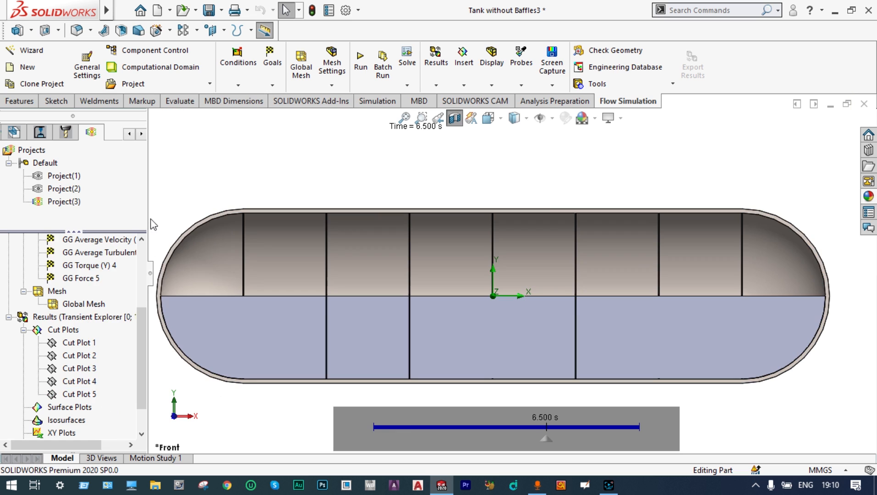
pyautogui.rightClick(107, 326)
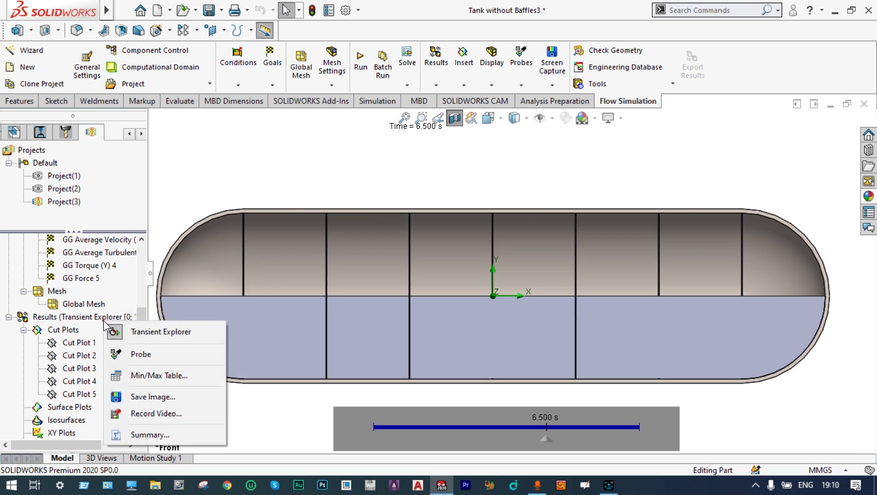
pyautogui.click(137, 330)
pyautogui.moveTo(142, 300); pyautogui.dragTo(152, 410)
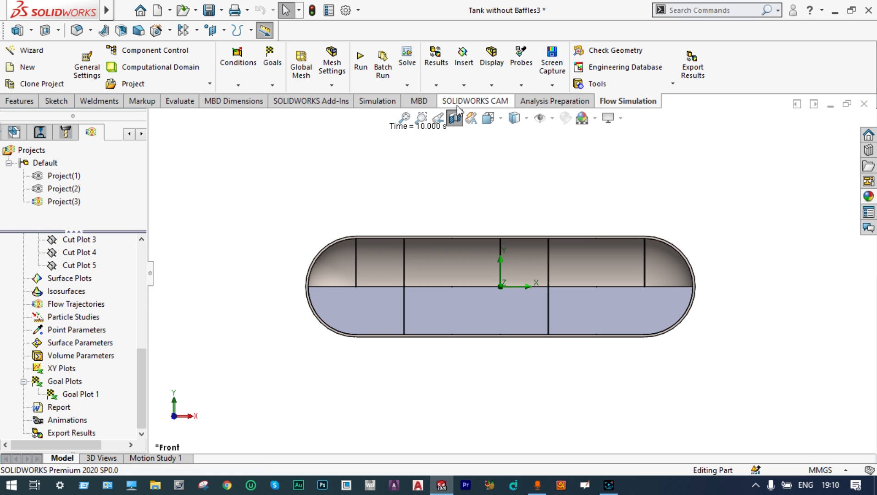
pyautogui.click(438, 84)
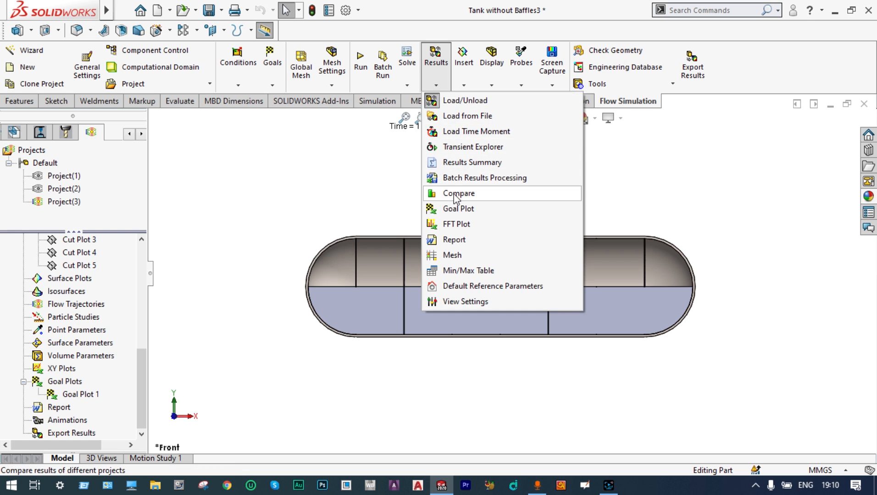
pyautogui.click(456, 194)
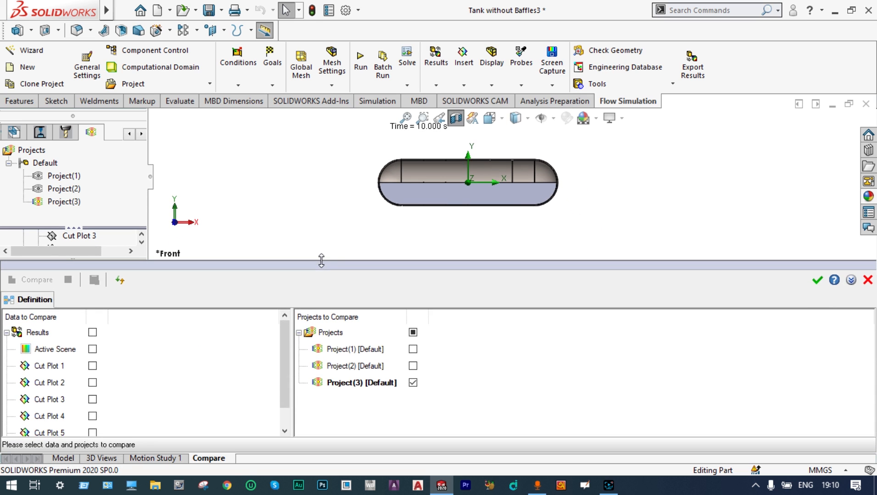
pyautogui.click(413, 366)
pyautogui.moveTo(285, 346); pyautogui.dragTo(285, 370)
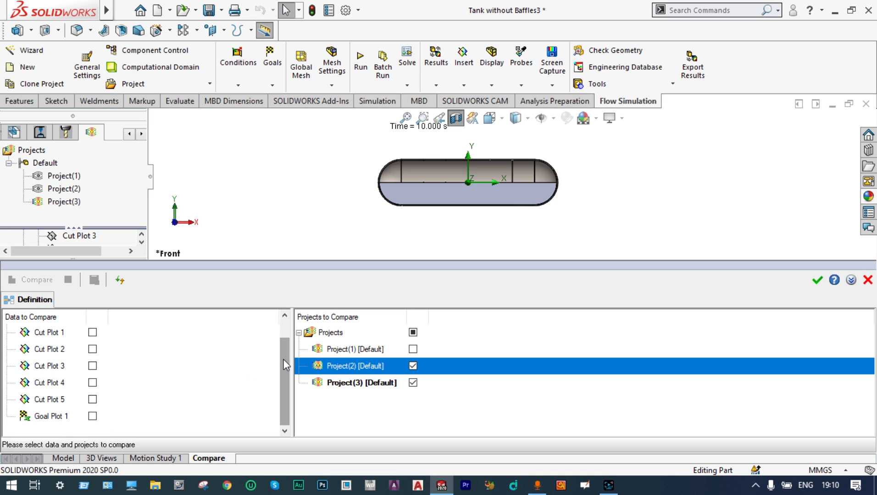
pyautogui.moveTo(283, 360); pyautogui.dragTo(284, 341)
pyautogui.click(869, 280)
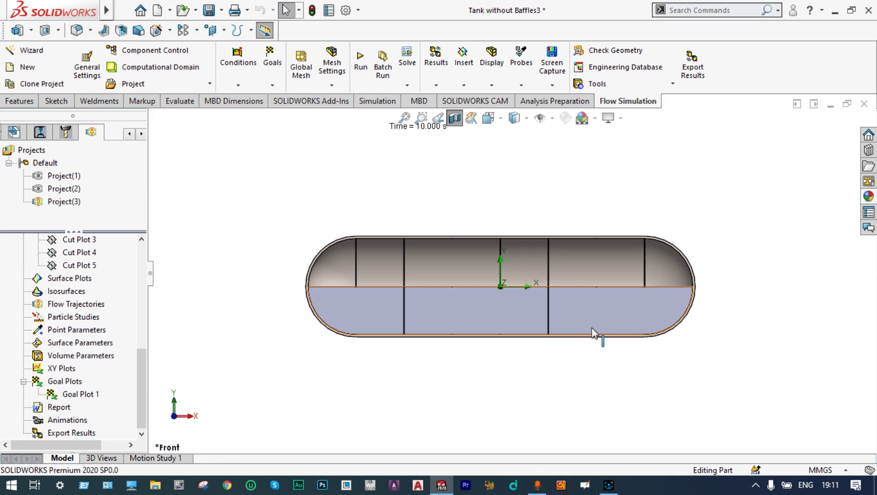
# - Insert a goal plot with all Project(3) goals plotted against iterations, and show its summary table
pyautogui.moveTo(145, 390)
pyautogui.mouseDown()
pyautogui.moveTo(141, 353)
pyautogui.moveTo(140, 386)
pyautogui.mouseUp()
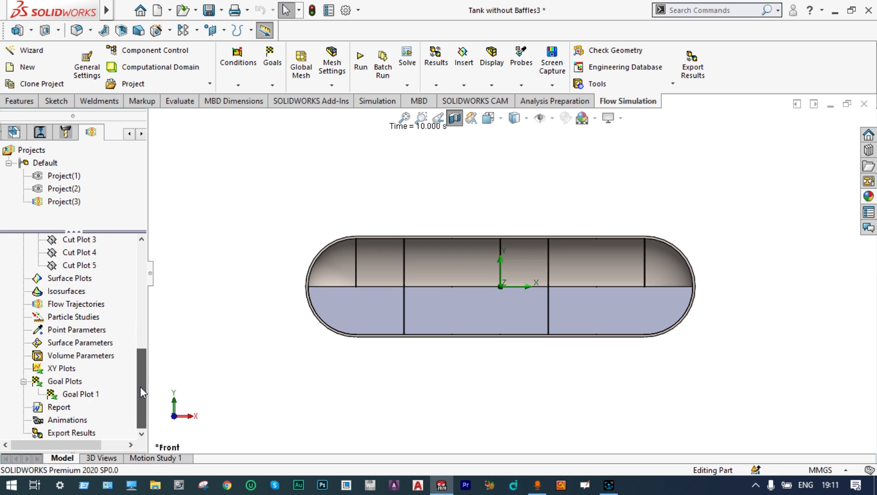
pyautogui.rightClick(69, 381)
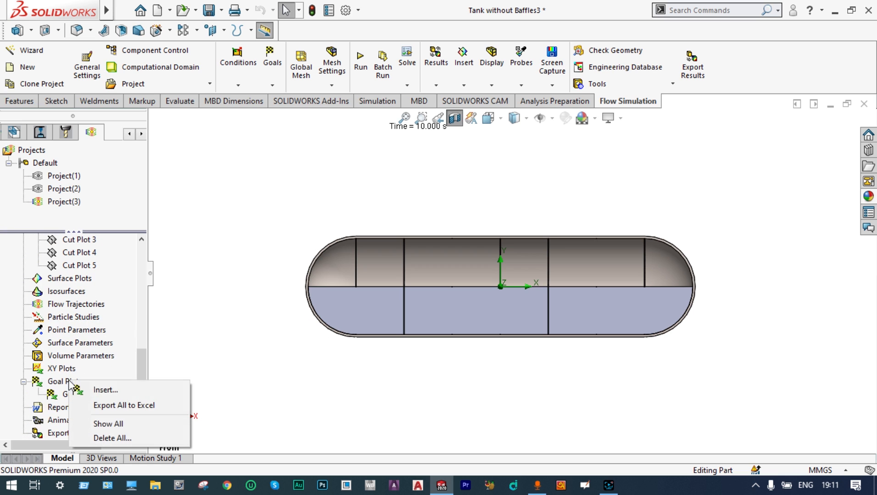
pyautogui.click(99, 394)
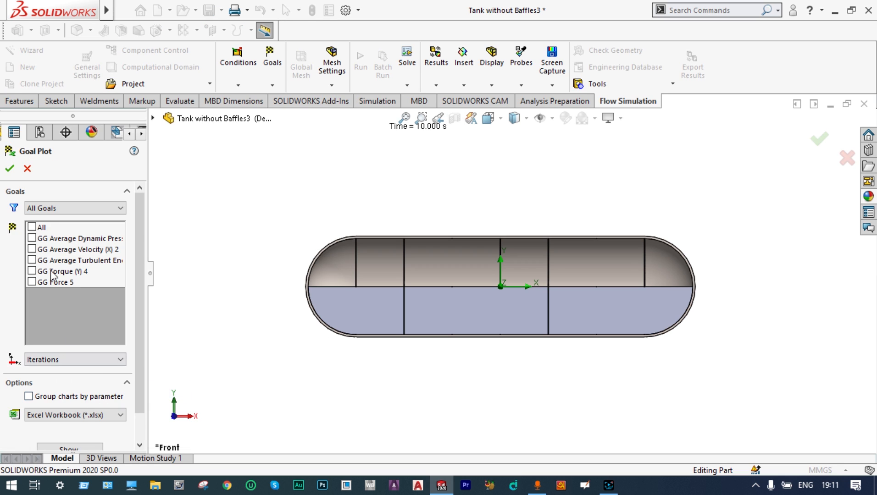
pyautogui.click(46, 230)
pyautogui.moveTo(137, 262); pyautogui.dragTo(143, 323)
pyautogui.click(69, 417)
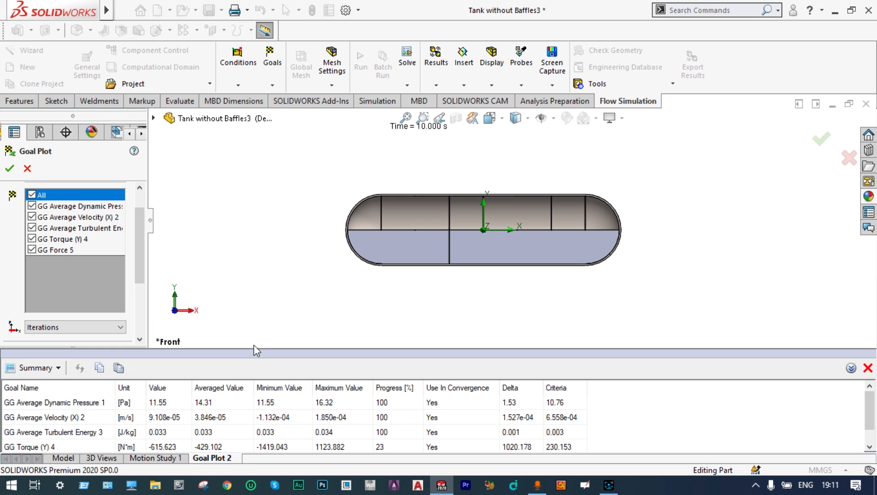
# - Switch the goal plot to History, examine the charts from dynamic pressure through force, and accept the plot
pyautogui.moveTo(254, 349); pyautogui.dragTo(262, 296)
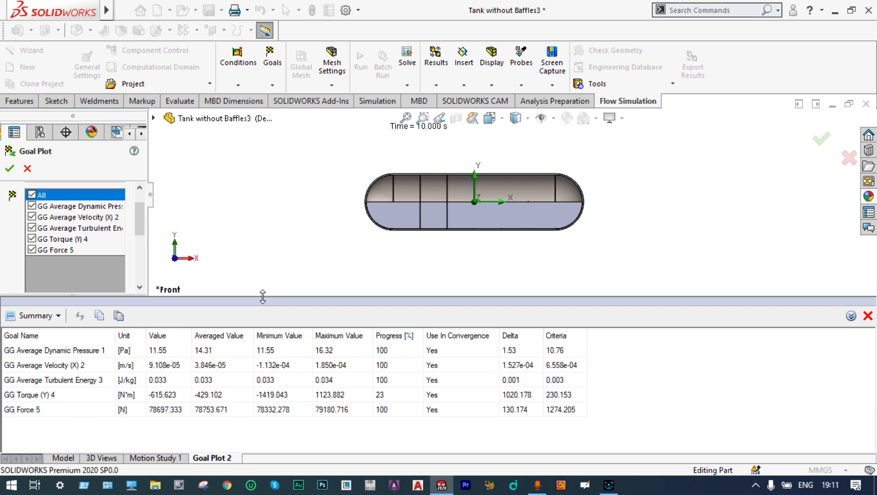
pyautogui.click(59, 312)
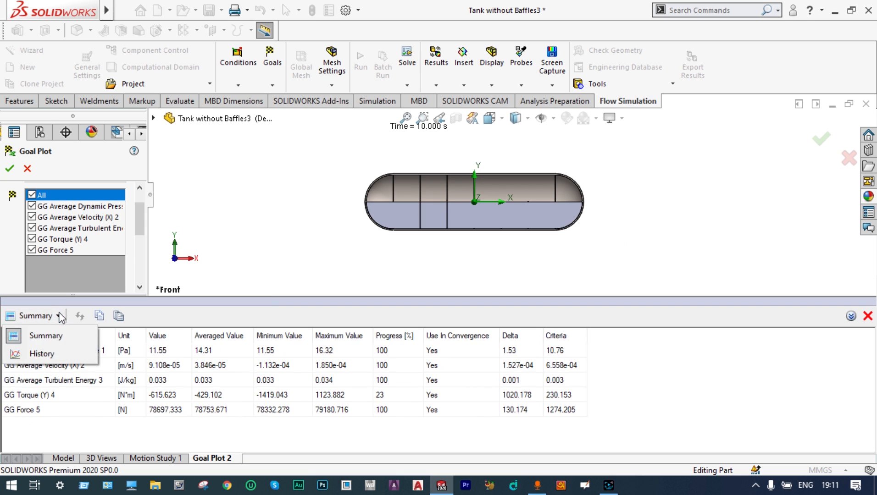
pyautogui.click(53, 353)
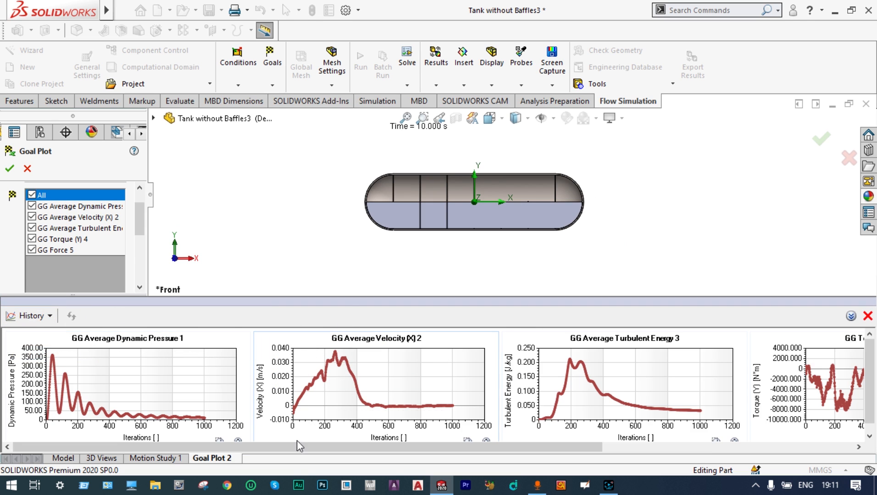
pyautogui.moveTo(297, 444); pyautogui.dragTo(659, 446)
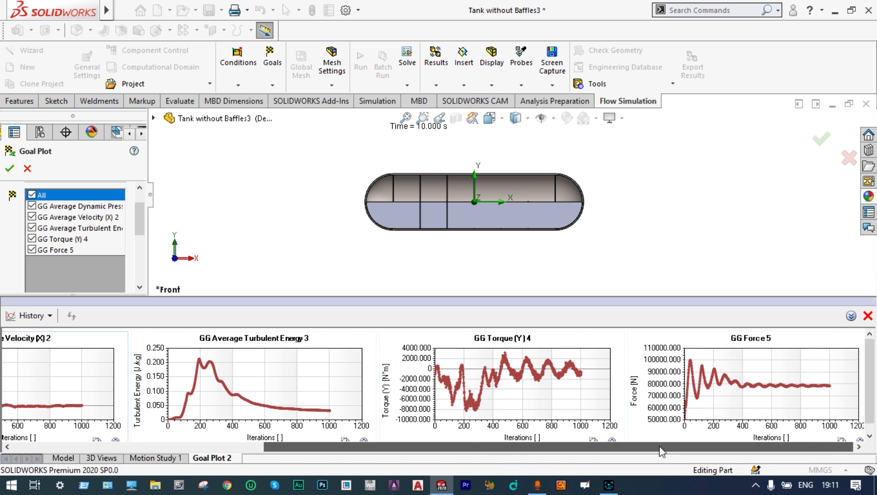
pyautogui.moveTo(478, 403)
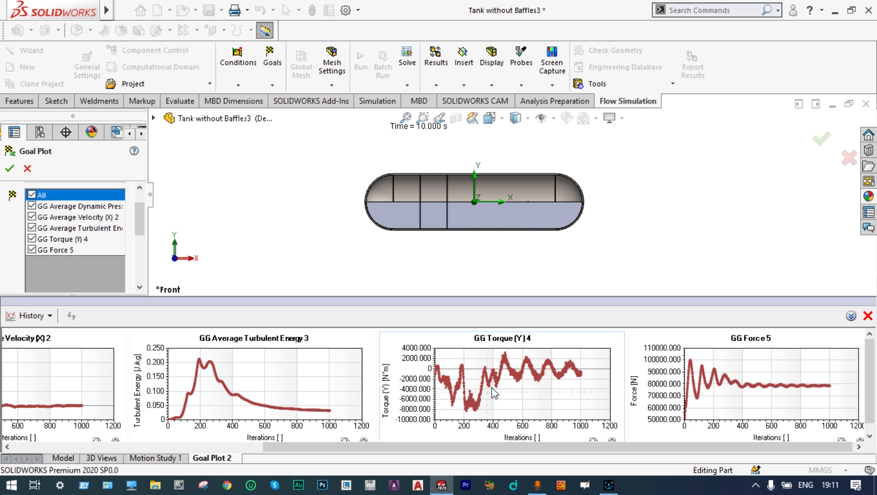
pyautogui.moveTo(506, 360)
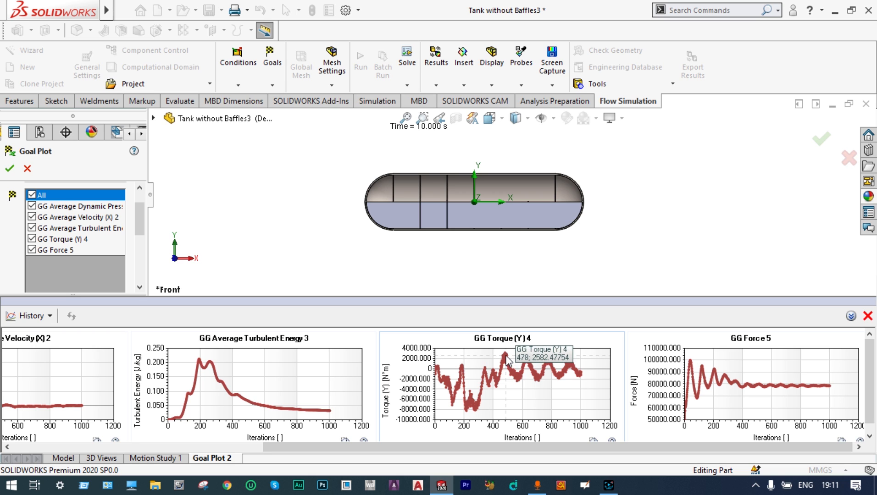
pyautogui.moveTo(501, 447); pyautogui.dragTo(213, 468)
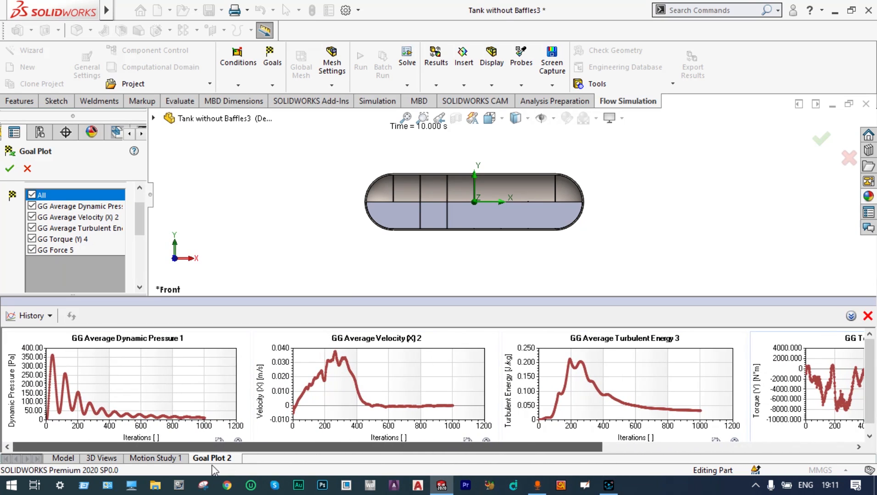
pyautogui.click(9, 170)
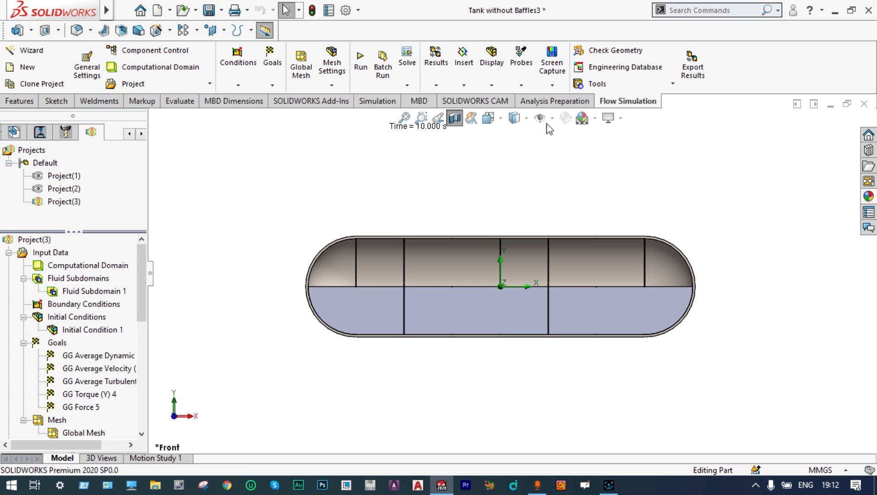
# - Run a results comparison of Project(2) and Project(3) using Goal Plot 1 and Goal Plot 2
pyautogui.click(435, 84)
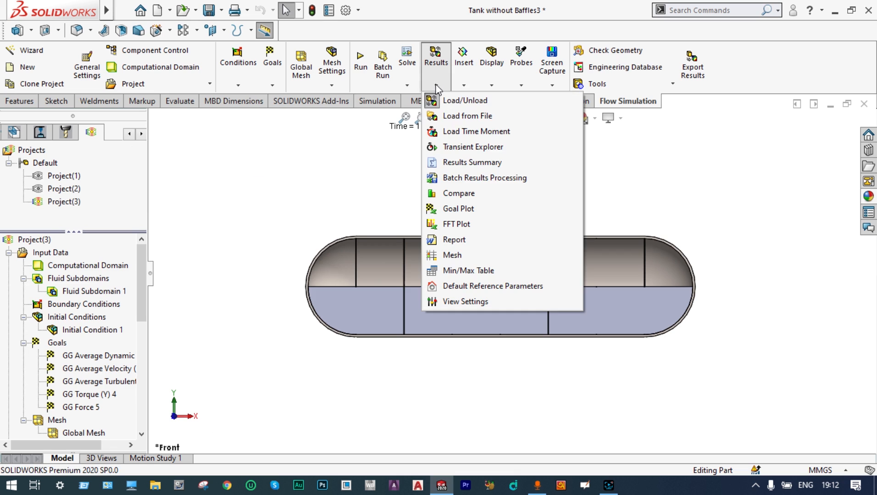
pyautogui.click(459, 194)
pyautogui.moveTo(395, 318); pyautogui.dragTo(414, 240)
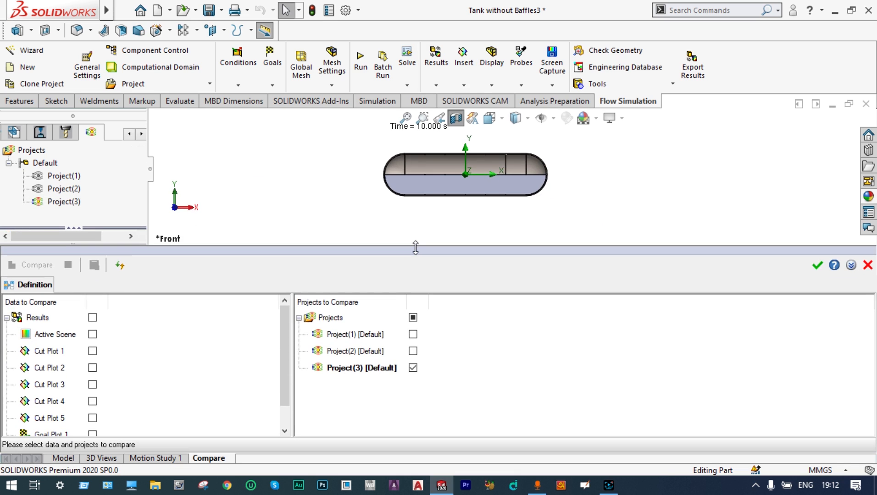
pyautogui.click(413, 351)
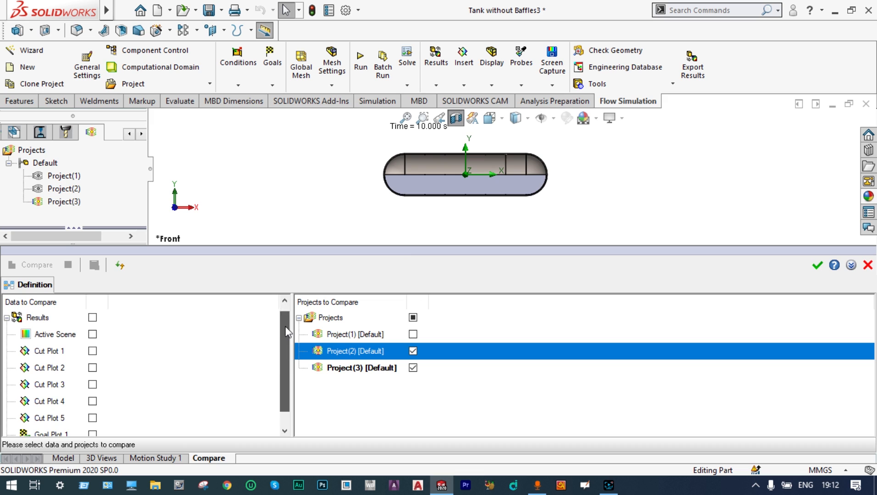
pyautogui.moveTo(284, 320); pyautogui.dragTo(284, 340)
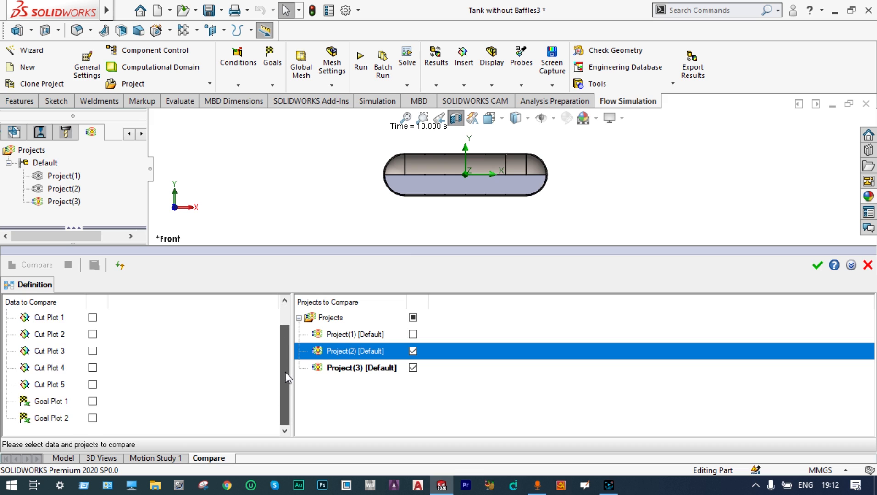
pyautogui.click(93, 402)
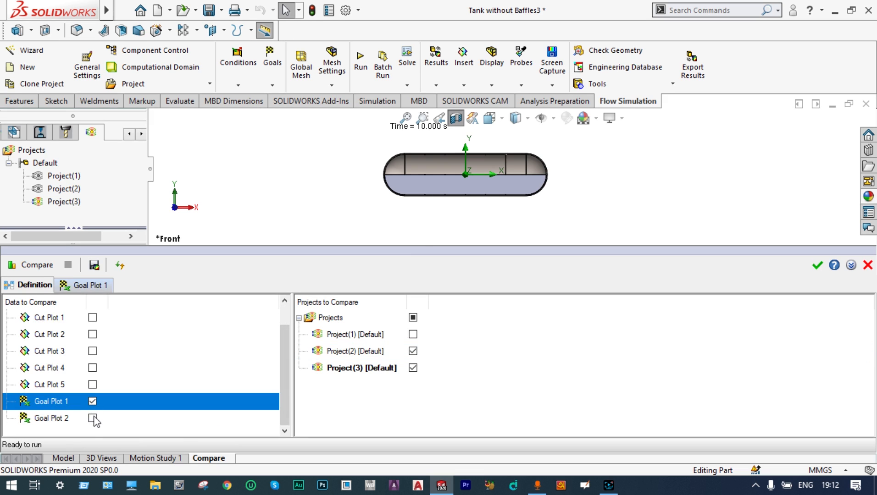
pyautogui.click(31, 265)
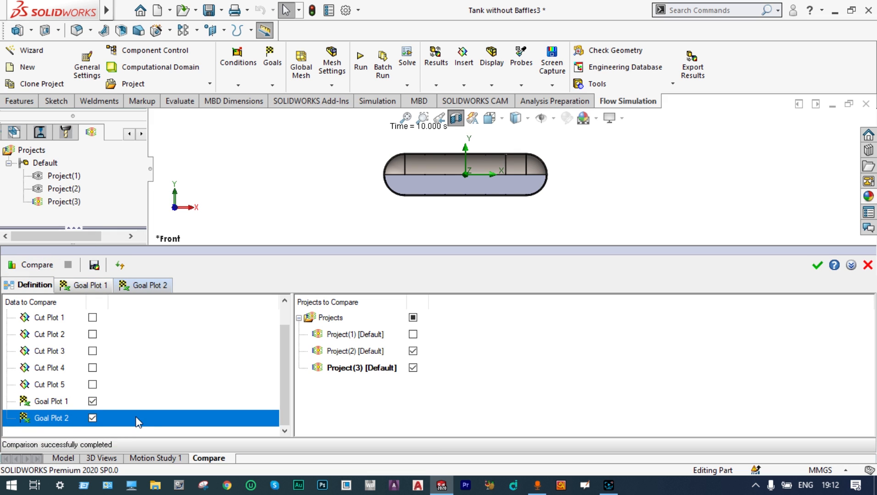
# - Open the Goal Plot 2 comparison and display it as history charts
pyautogui.click(133, 286)
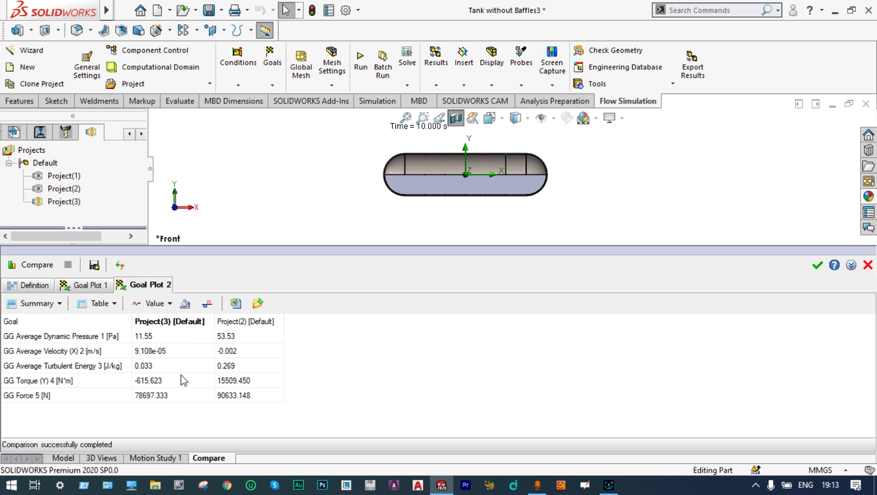
pyautogui.click(60, 304)
pyautogui.click(46, 343)
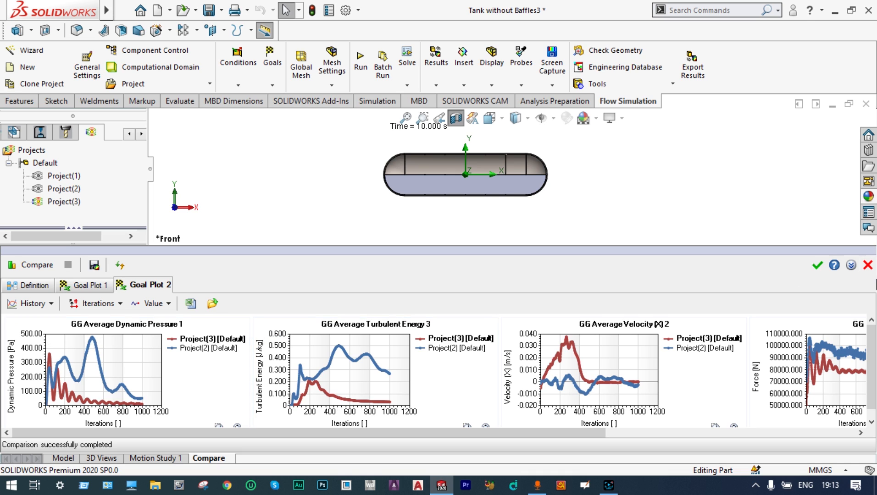
# - Examine the average dynamic pressure, turbulent energy and X velocity histories of Project(2) against Project(3)
pyautogui.scroll(-1, 786, 406)
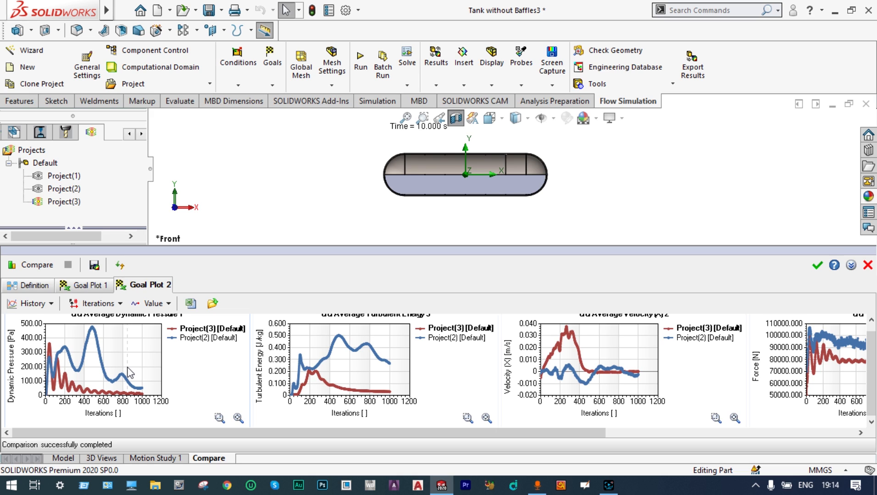
pyautogui.moveTo(94, 330)
pyautogui.moveTo(49, 347)
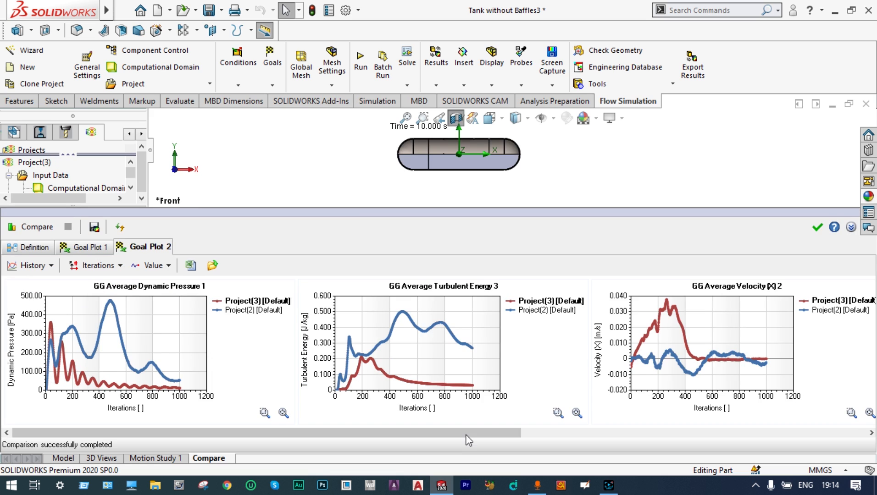
pyautogui.moveTo(465, 431); pyautogui.dragTo(492, 426)
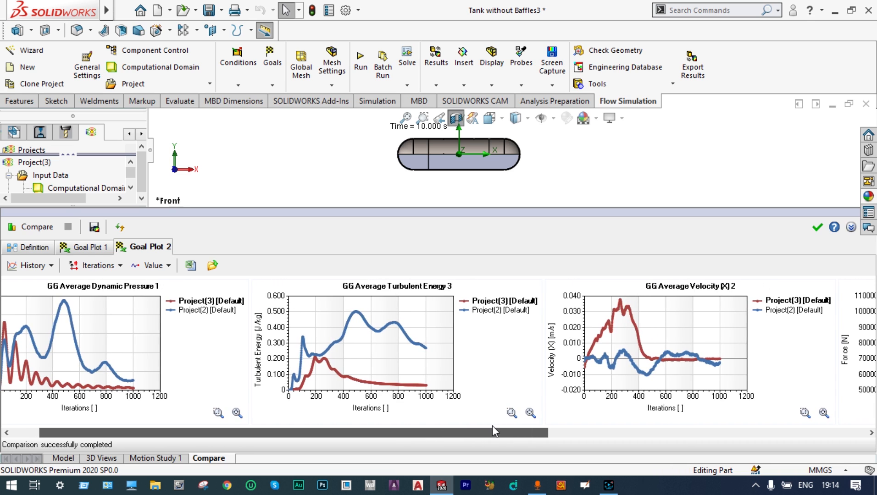
# - Examine the force and Y torque histories of both projects, probing the curves' peaks, and close the comparison
pyautogui.click(740, 433)
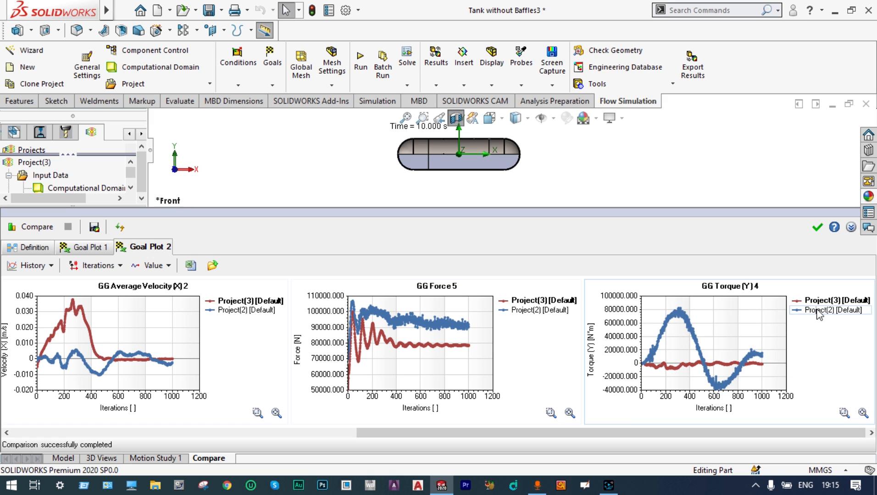
pyautogui.moveTo(679, 317)
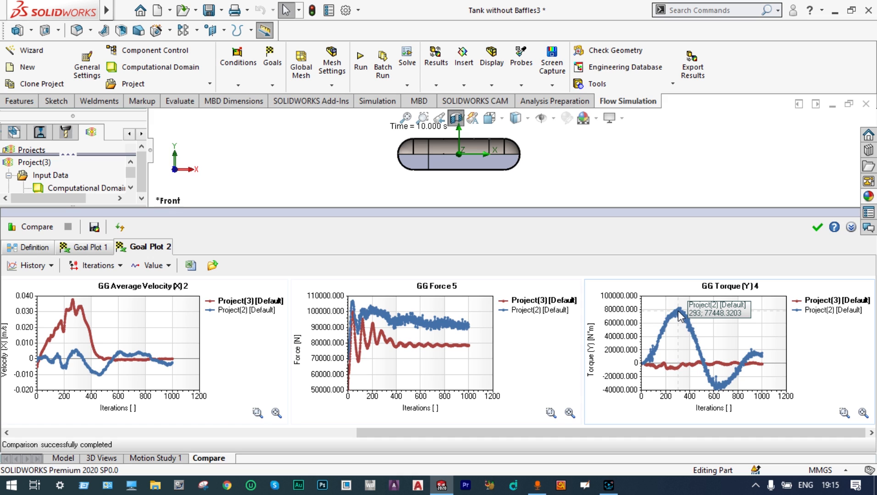
pyautogui.moveTo(715, 388)
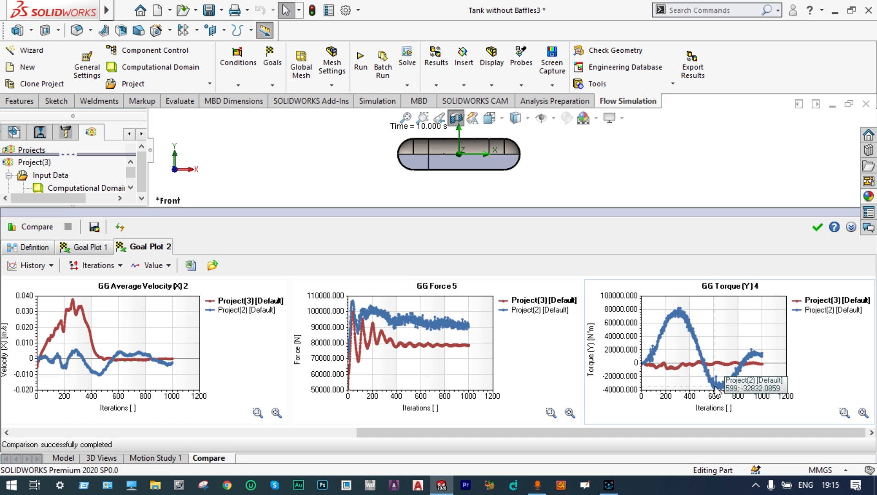
pyautogui.moveTo(657, 369)
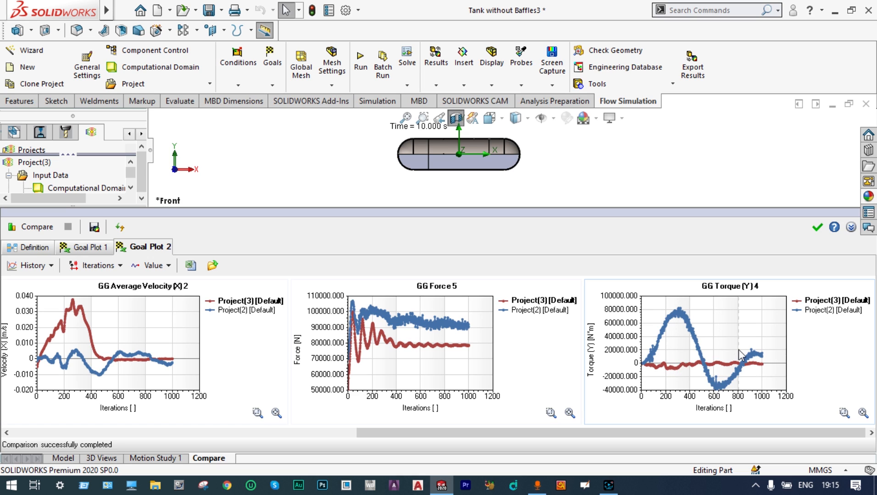
pyautogui.moveTo(371, 334)
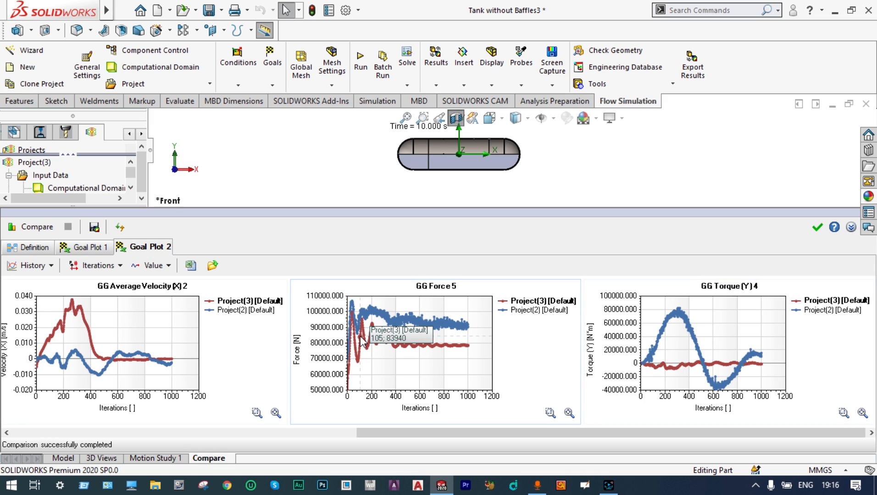
pyautogui.moveTo(373, 313)
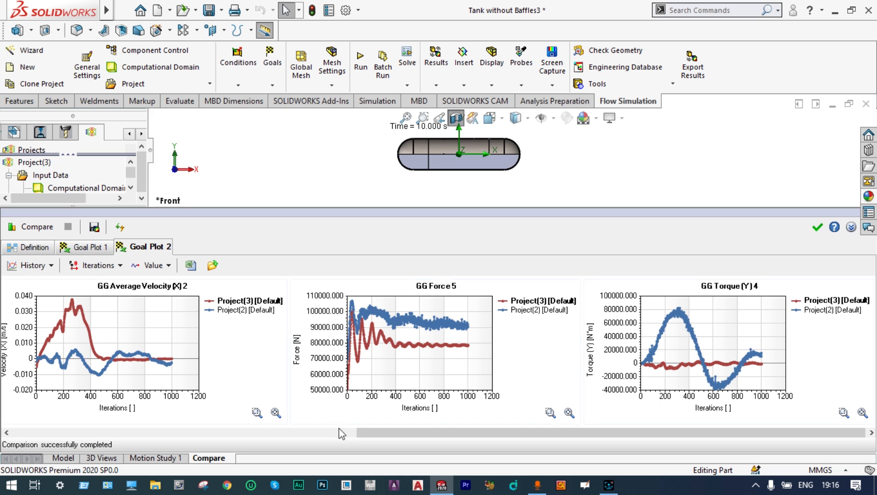
pyautogui.moveTo(361, 431); pyautogui.dragTo(30, 434)
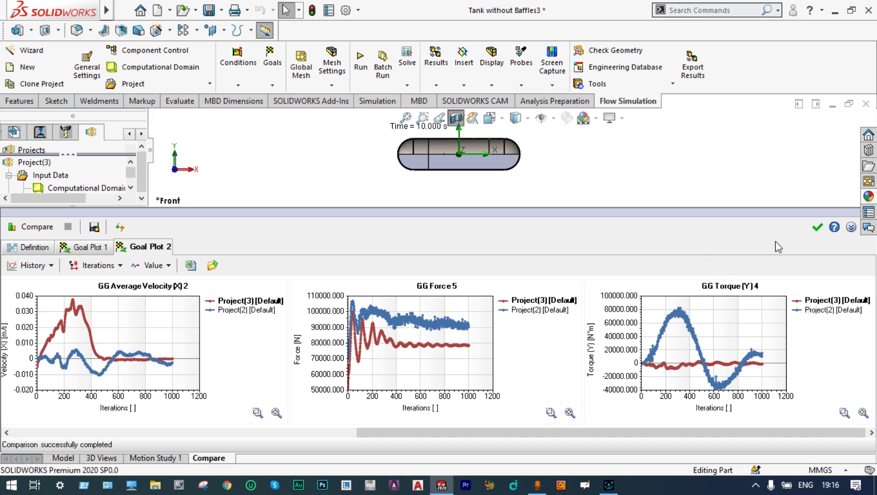
pyautogui.click(818, 226)
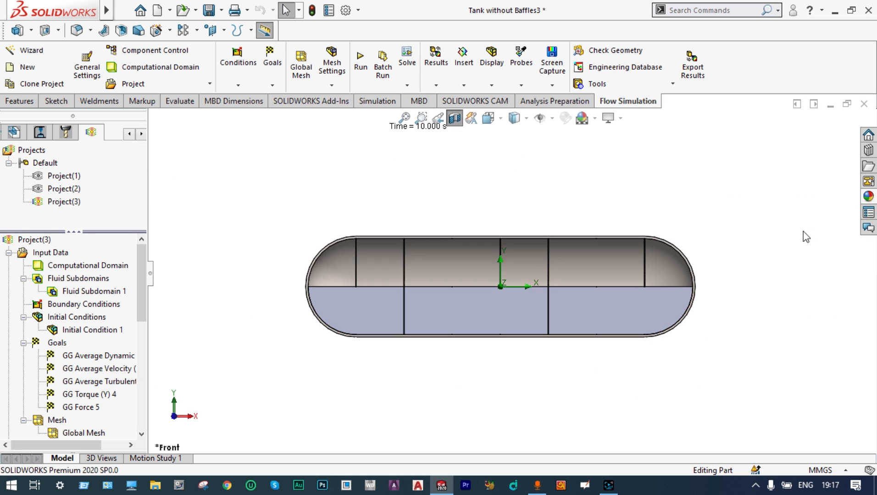